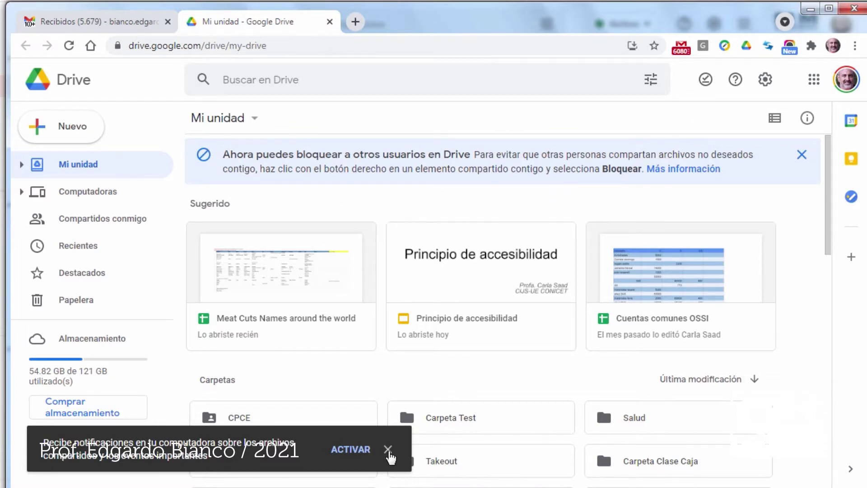
- Dismiss the notifications prompt, go to Compartidos conmigo and select 'Meat Cuts Names around the world'
left_click(387, 449)
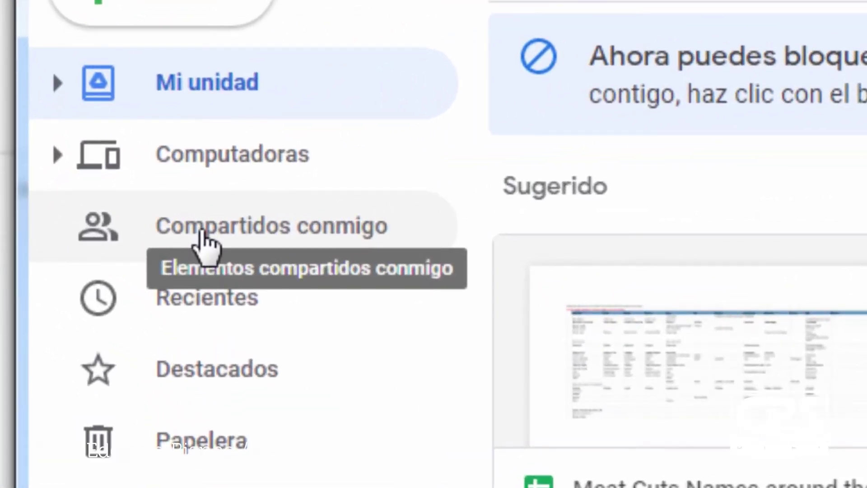
left_click(201, 231)
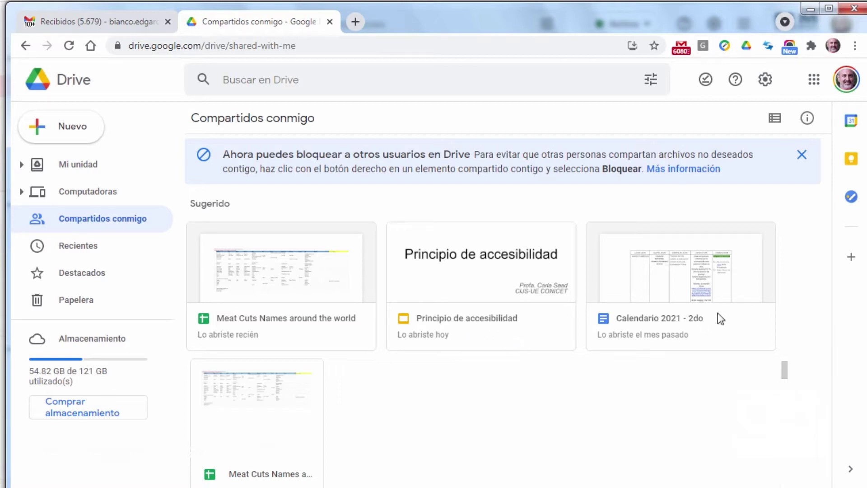
left_click(288, 284)
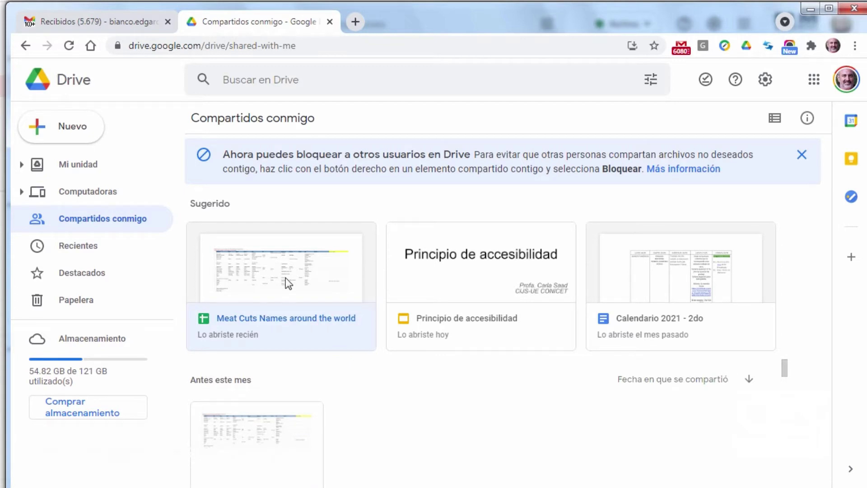
- Block the sharer of 'Meat Cuts Names around the world' and confirm with Bloquear
right_click(288, 284)
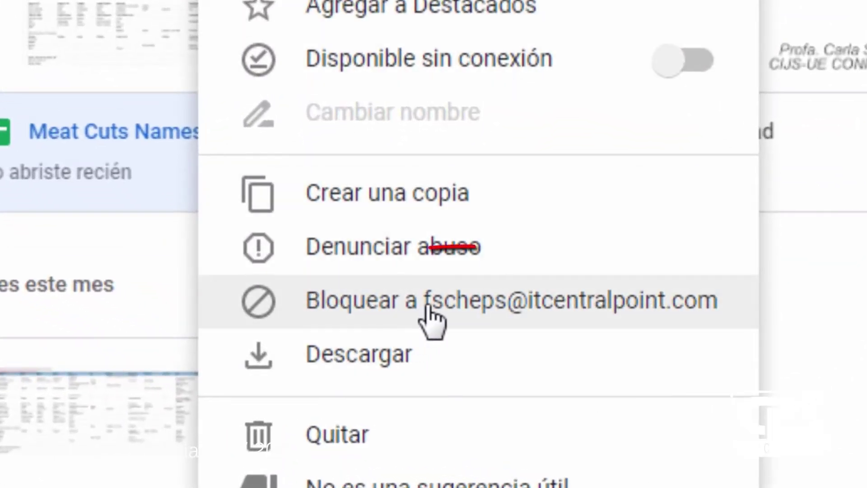
left_click(582, 304)
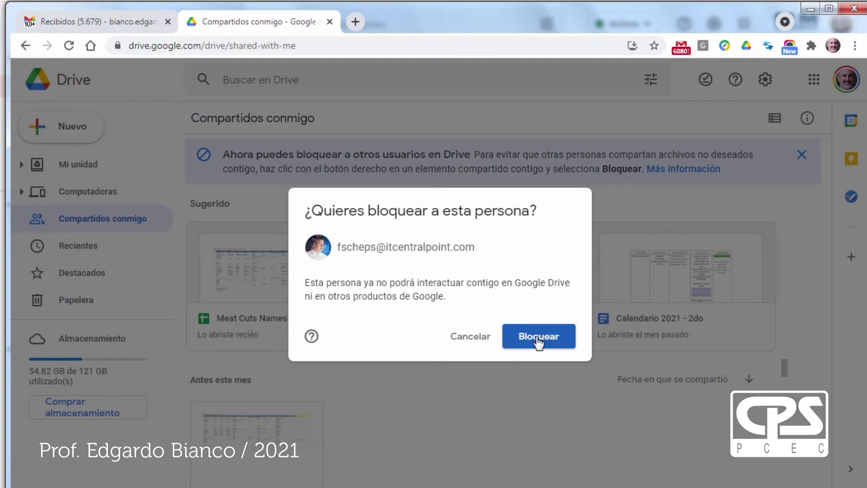
left_click(537, 342)
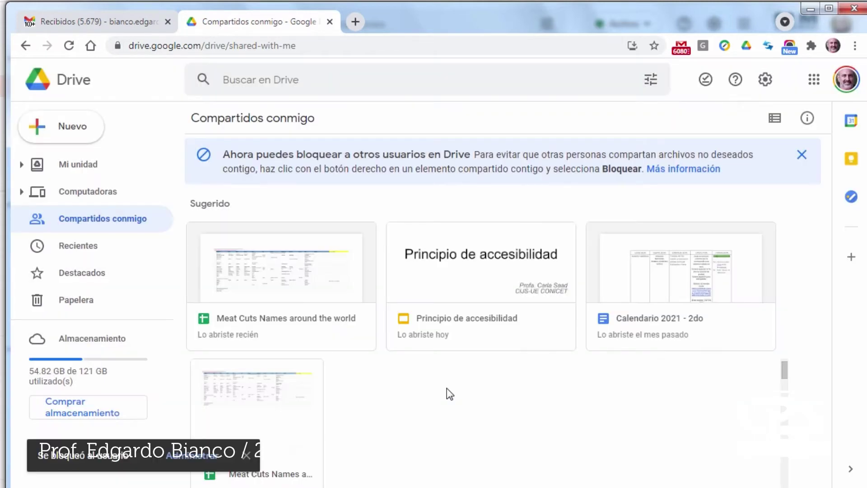
left_click(192, 455)
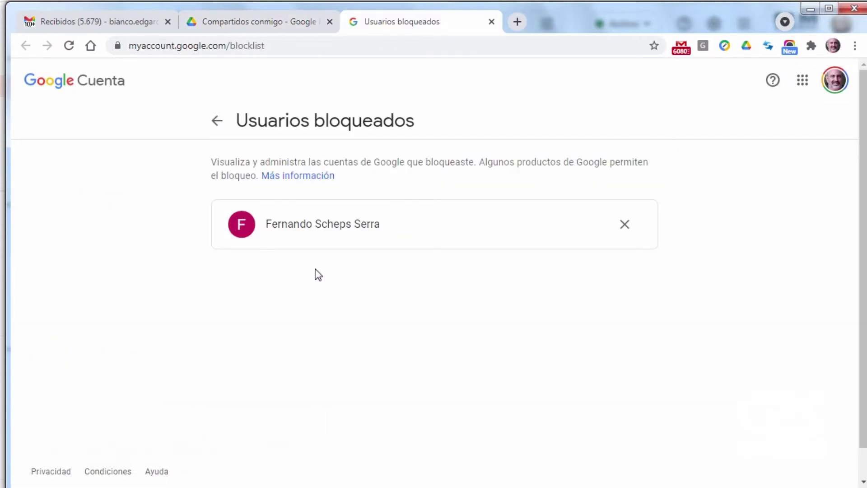
left_click(625, 225)
key("ctrl+w")
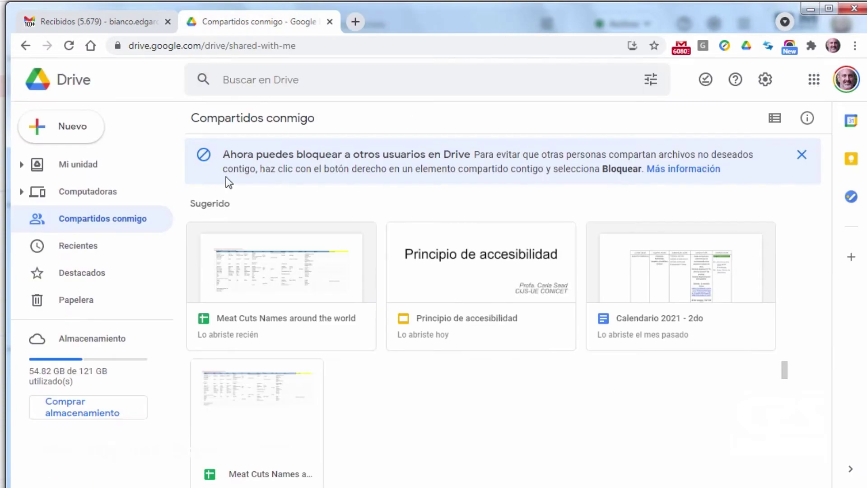
- Return to Mi unidad and open the Pdf folder
left_click(78, 164)
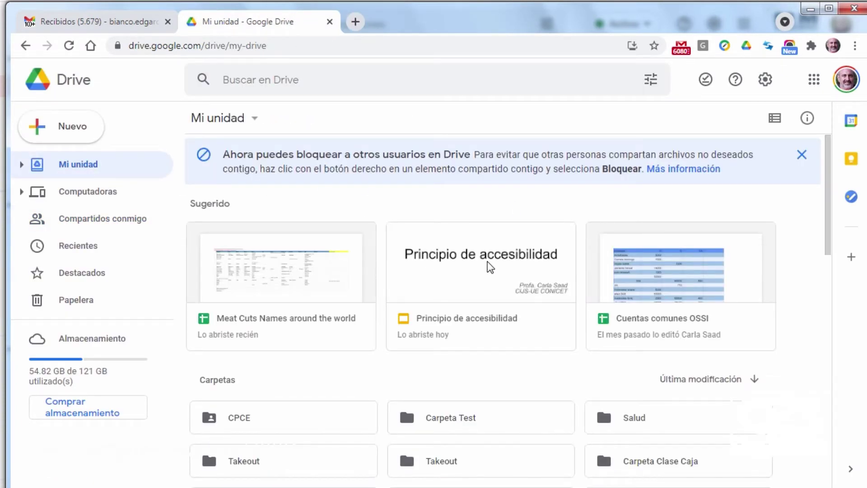
scroll(487, 261, "down", 3)
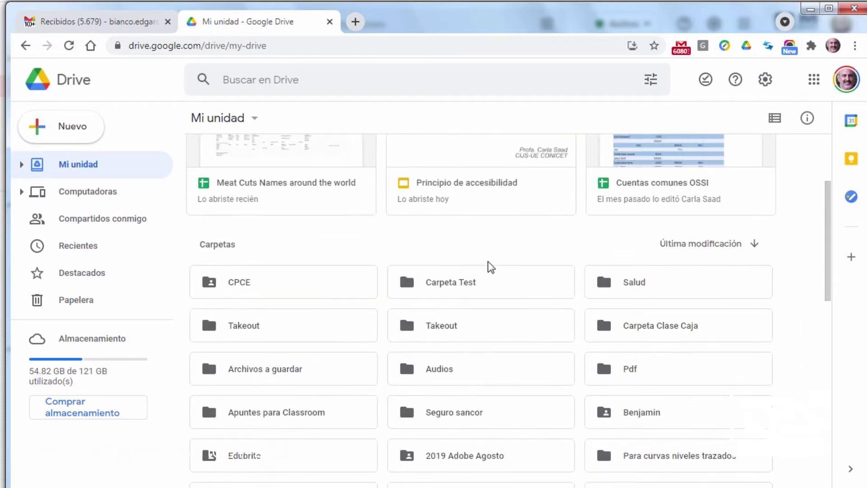
scroll(487, 261, "down", 2)
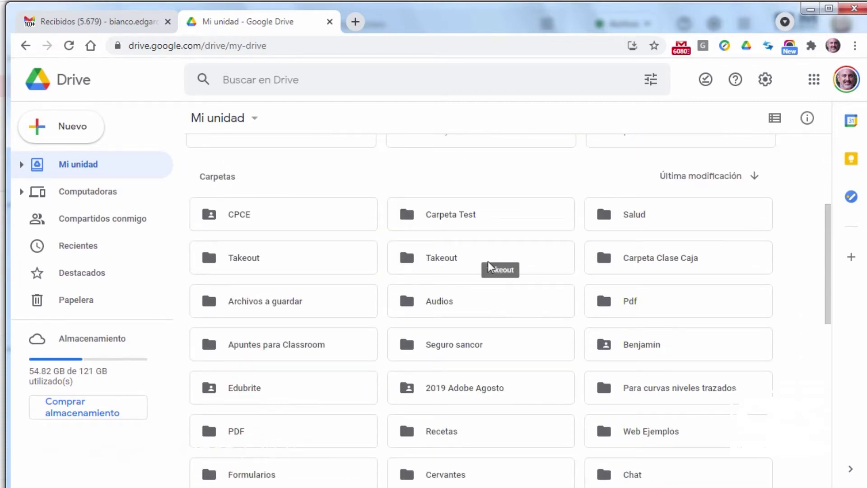
scroll(501, 314, "down", 3)
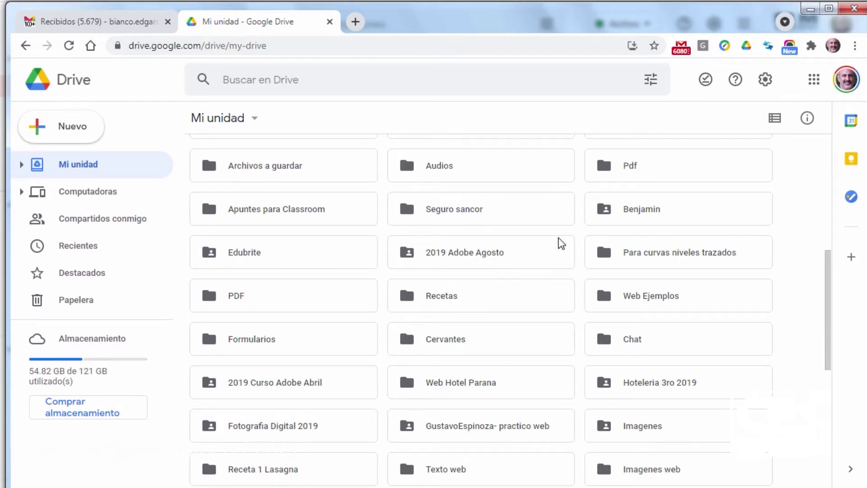
scroll(577, 287, "up", 2)
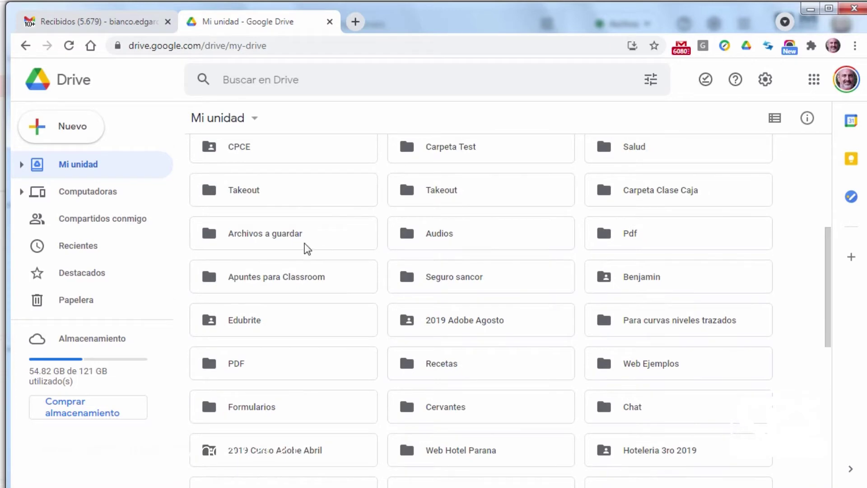
double_click(607, 235)
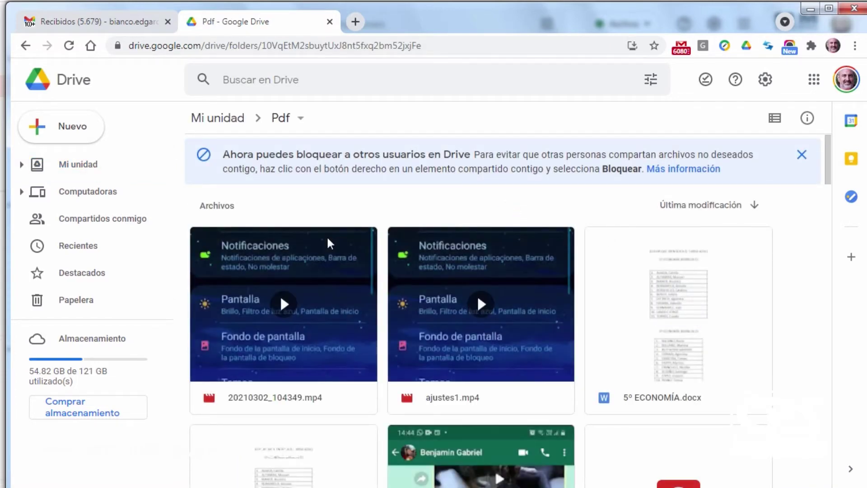
- Find the 20180921/POLIZA PDF in the folder and bring up its actions menu
scroll(493, 295, "down", 1)
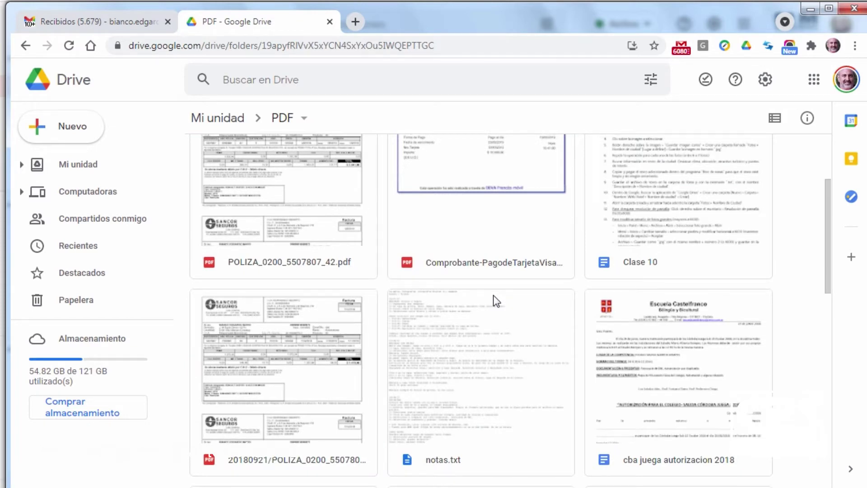
scroll(493, 294, "down", 5)
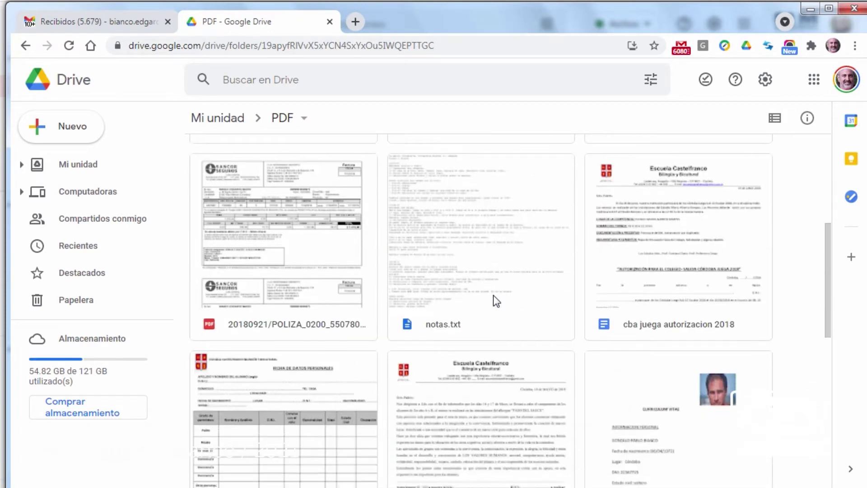
scroll(493, 294, "up", 6)
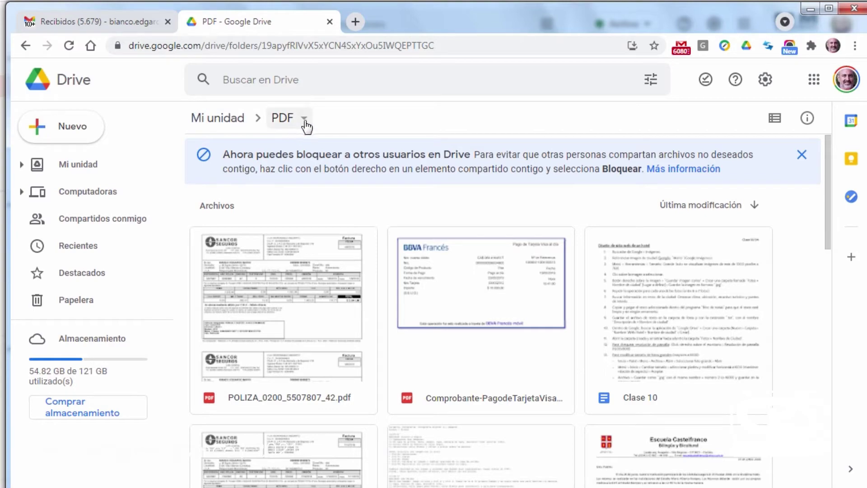
scroll(483, 300, "down", 3)
scroll(483, 298, "down", 3)
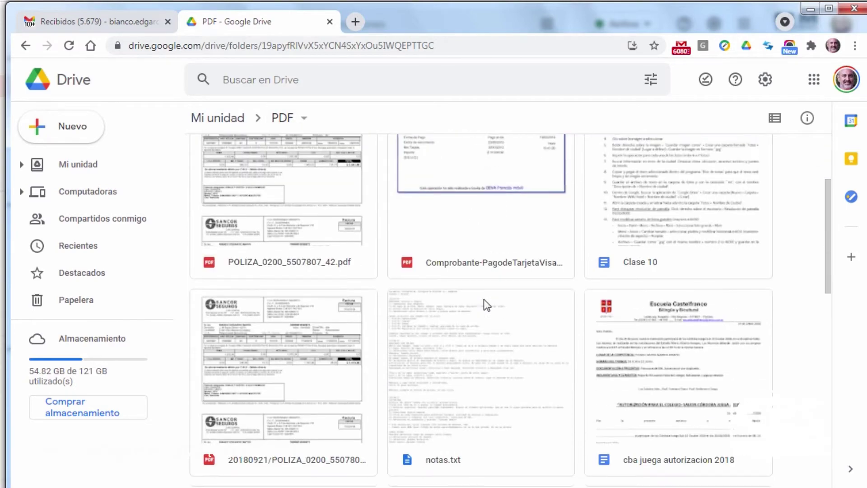
scroll(483, 299, "down", 4)
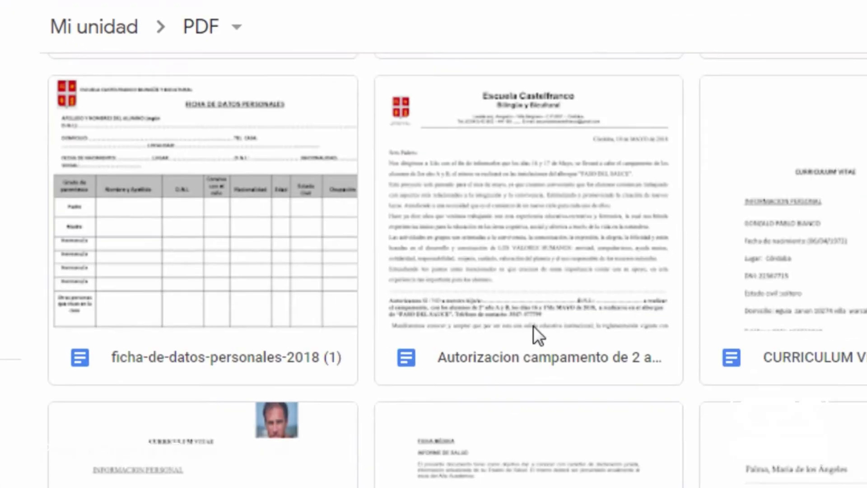
scroll(533, 326, "up", 5)
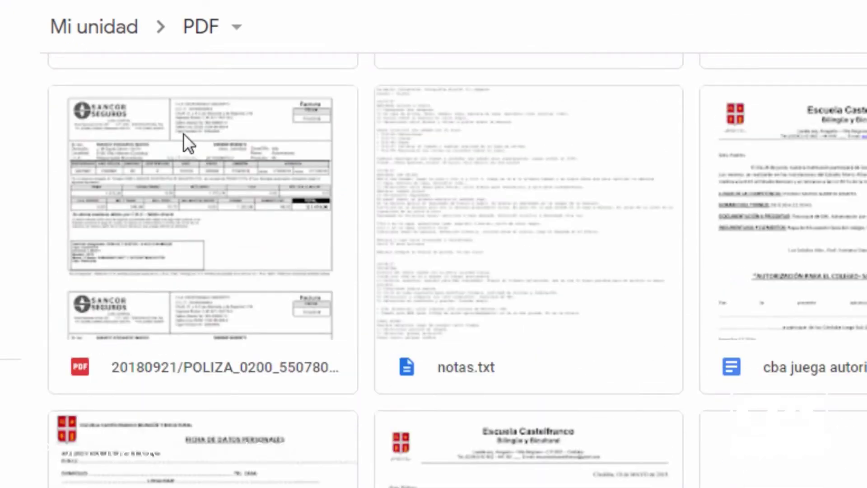
right_click(206, 187)
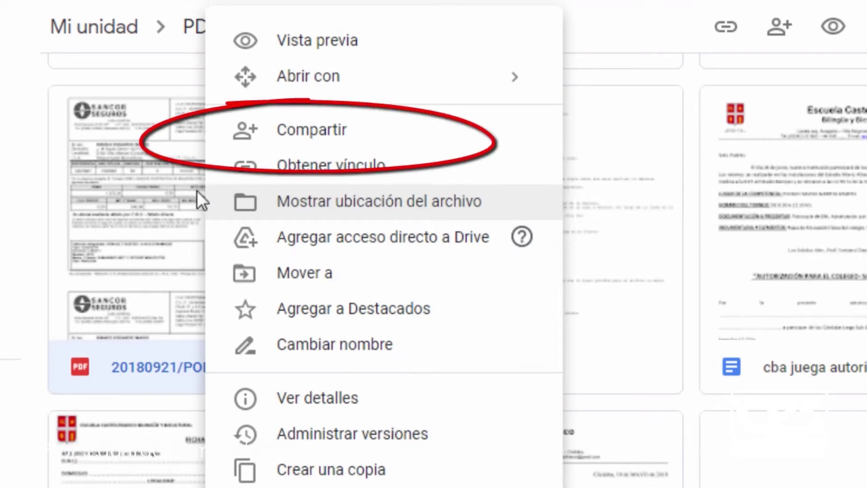
left_click(341, 140)
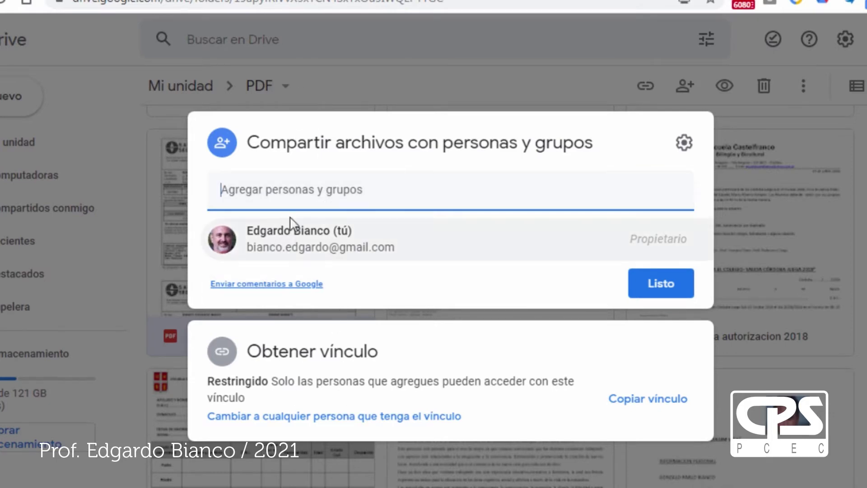
left_click(288, 188)
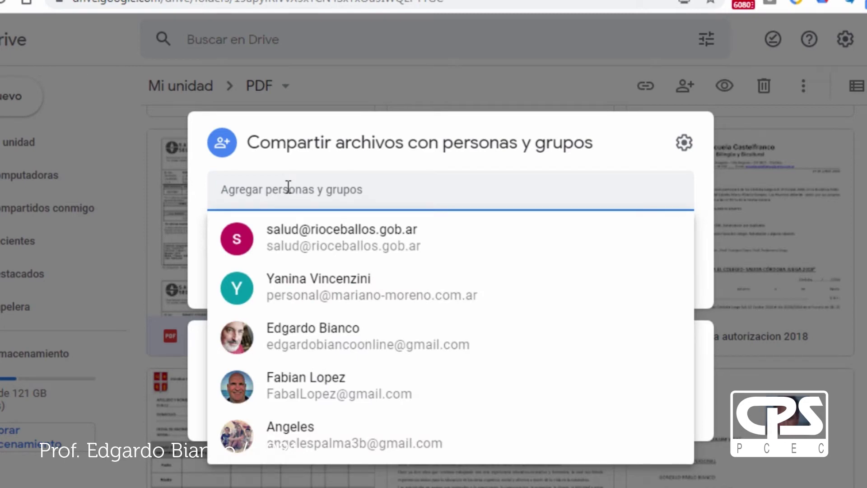
type("maria")
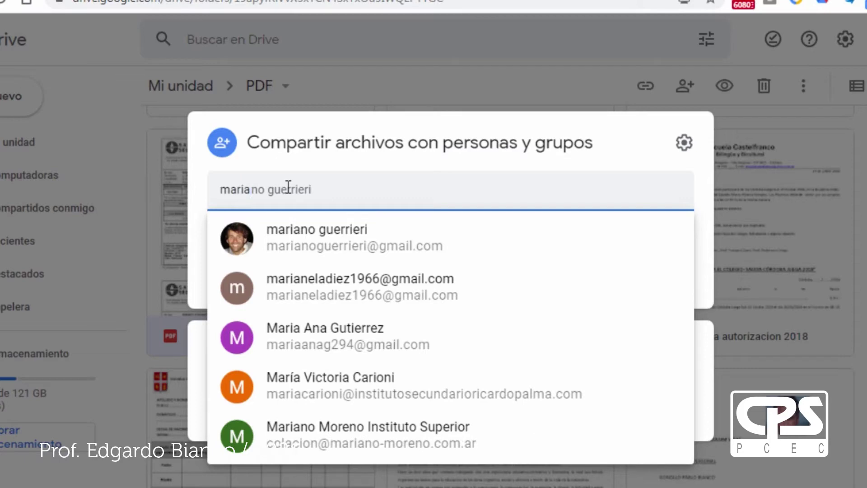
left_click(302, 238)
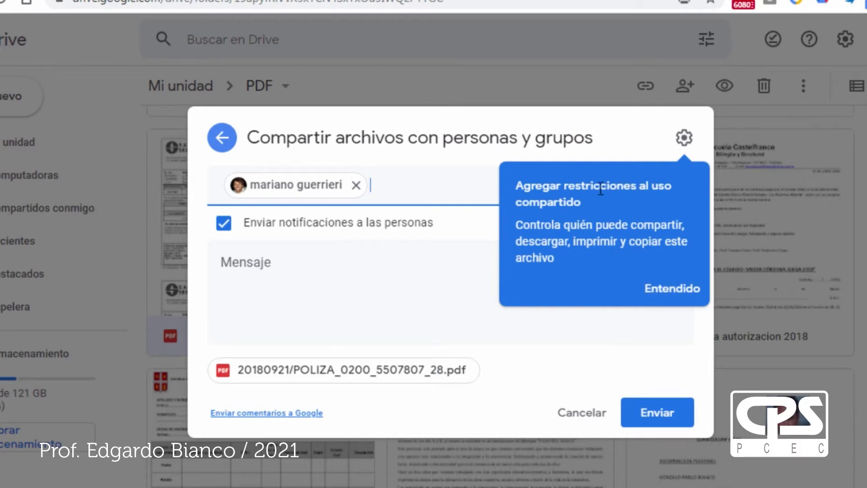
left_click(687, 194)
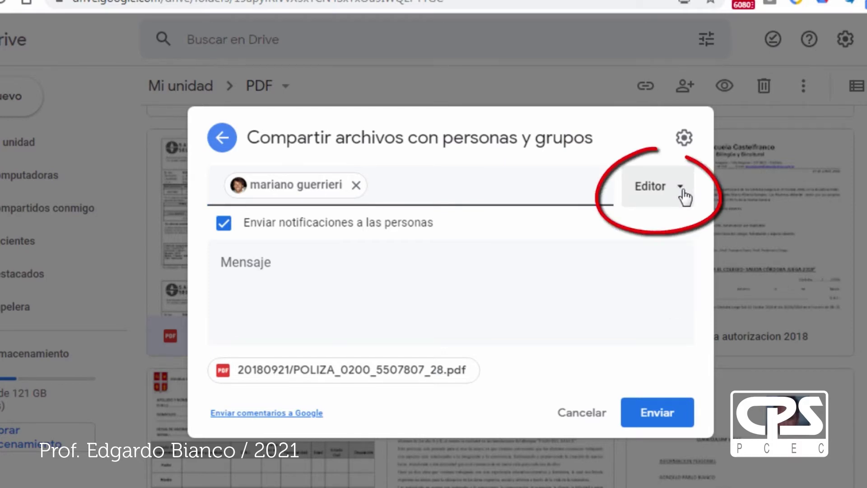
left_click(684, 195)
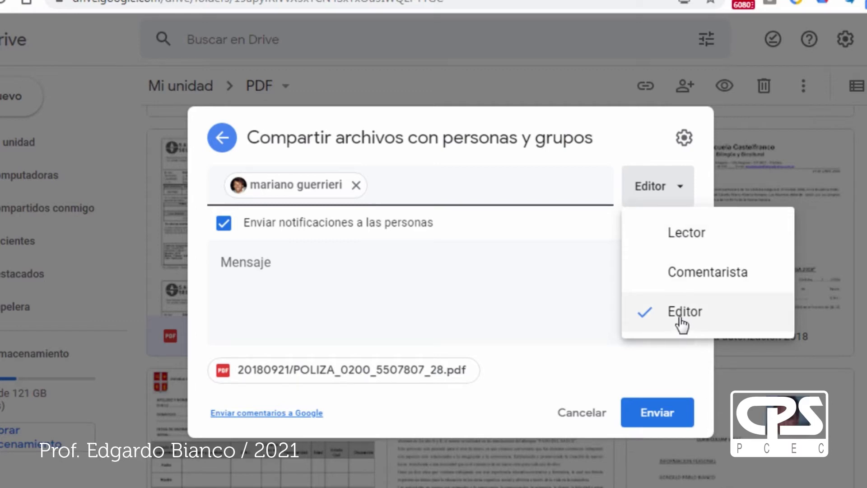
left_click(683, 240)
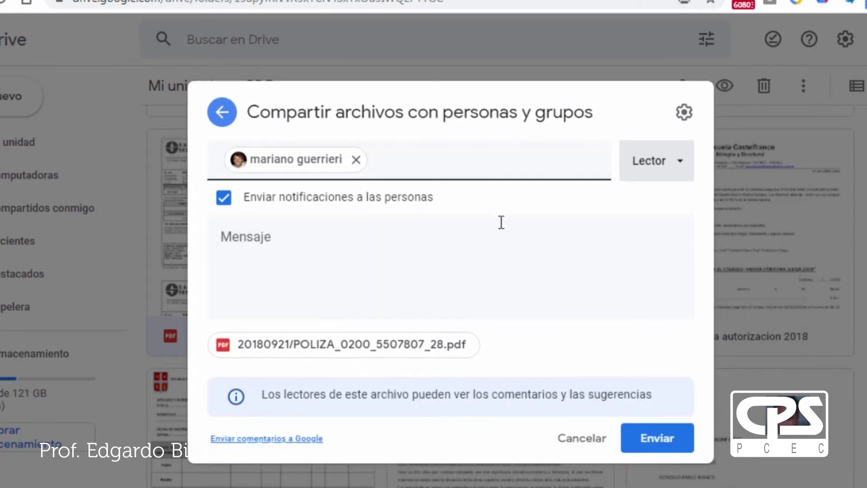
left_click(657, 445)
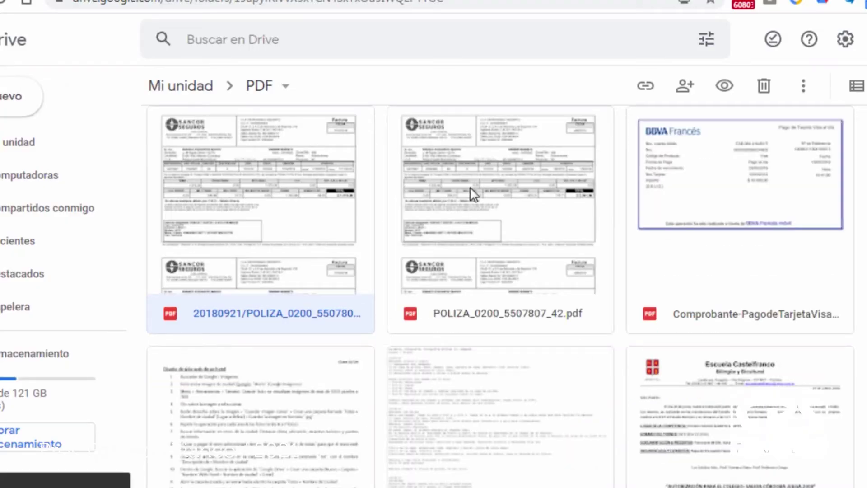
right_click(453, 159)
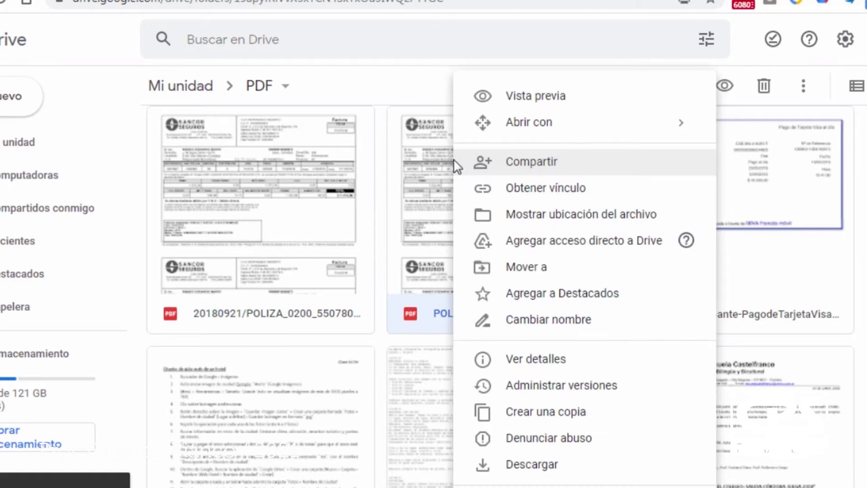
left_click(535, 162)
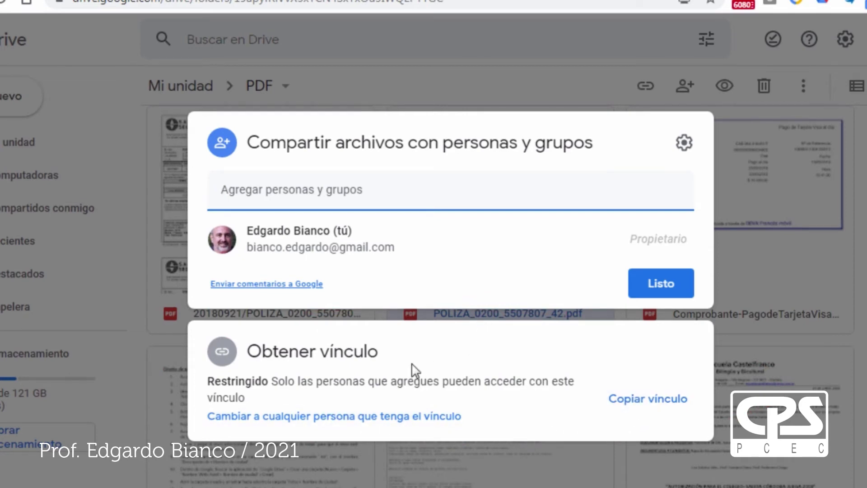
left_click(631, 408)
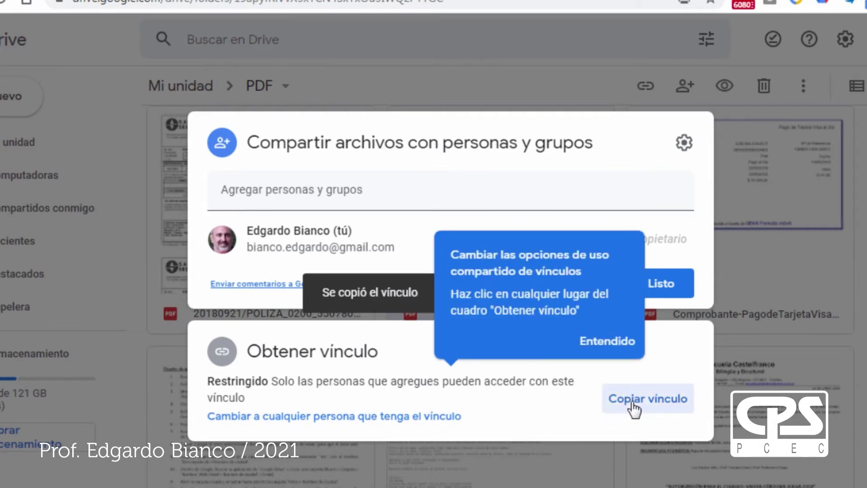
left_click(600, 348)
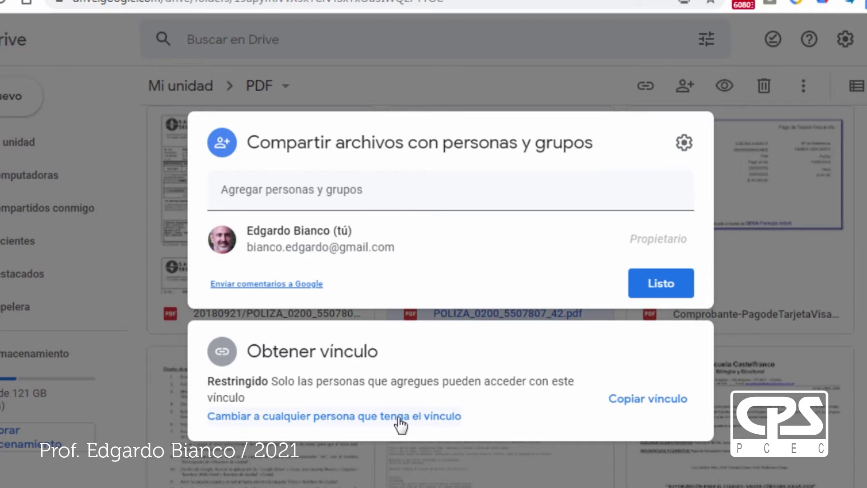
left_click(645, 399)
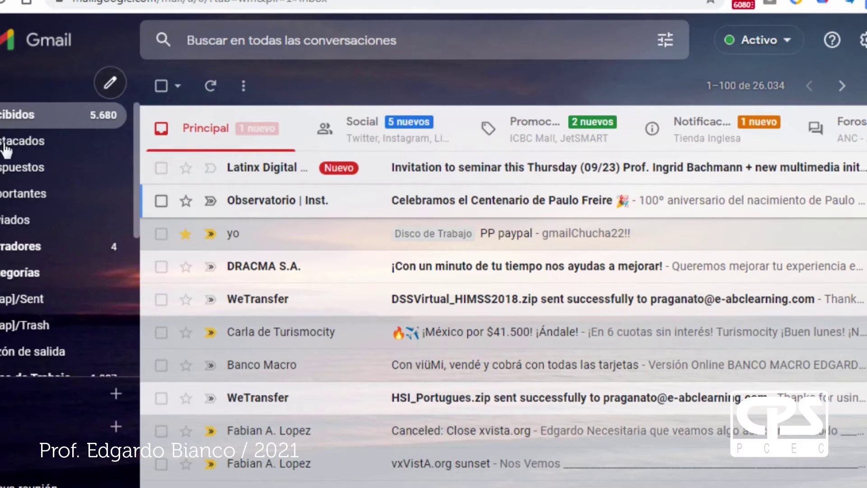
- Compose a new email to three suggested contacts with the subject 'Compartir PDF'
left_click(110, 85)
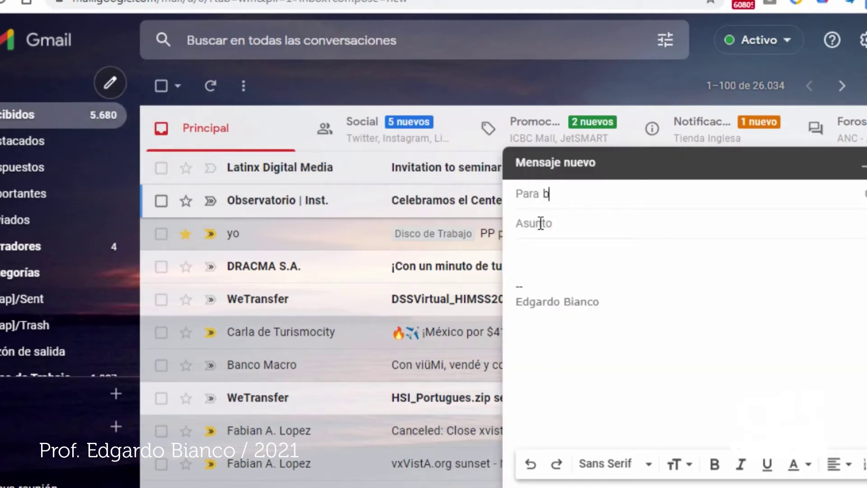
type("b")
left_click(633, 238)
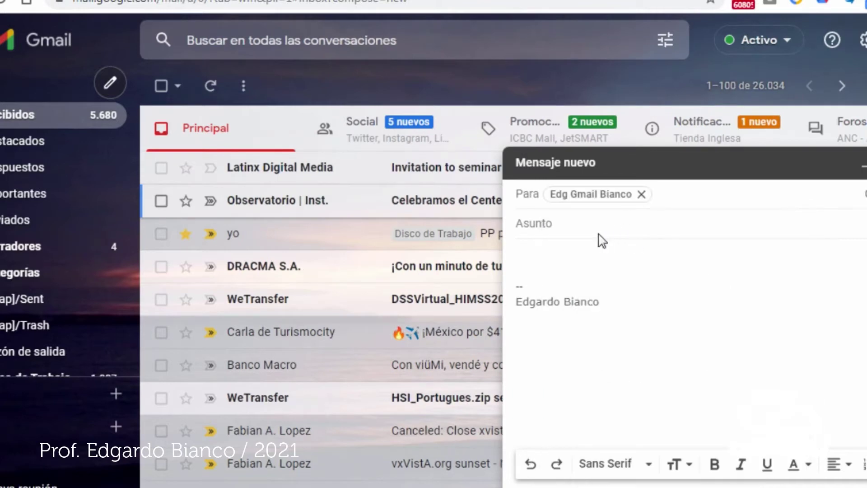
left_click(573, 228)
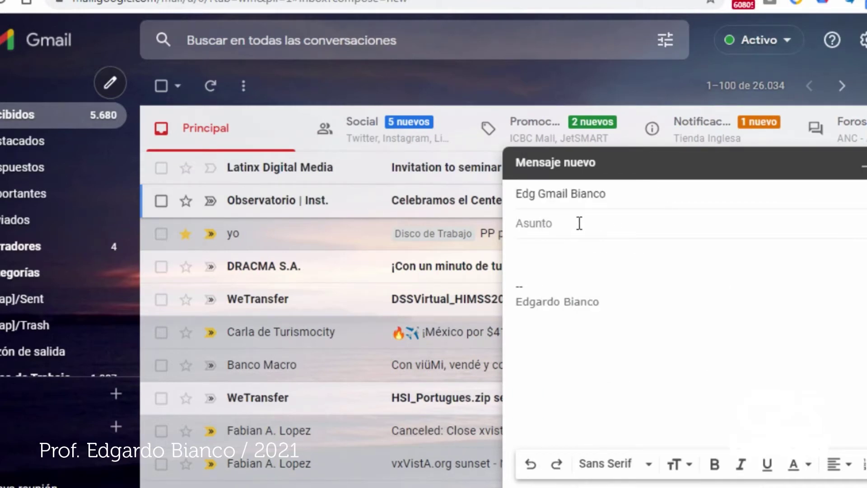
left_click(632, 194)
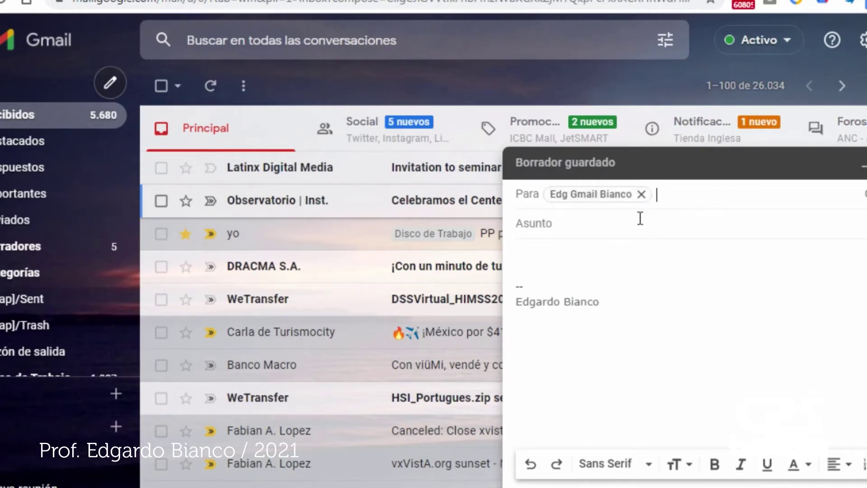
type("b")
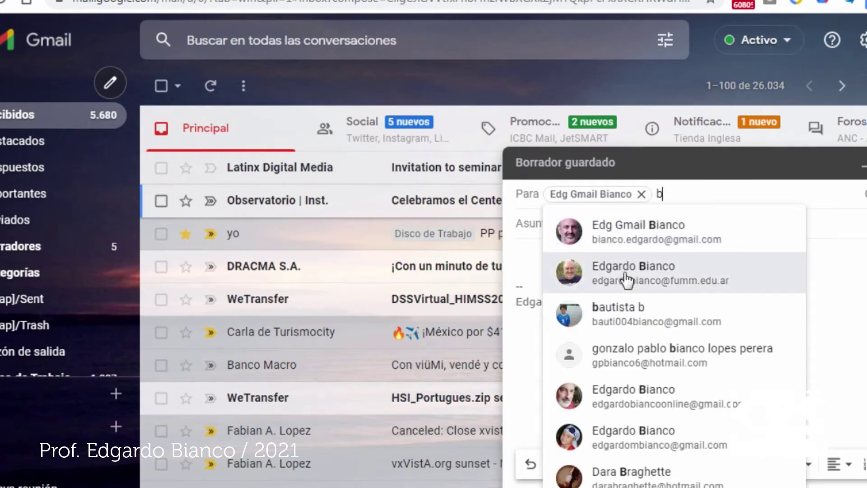
left_click(625, 275)
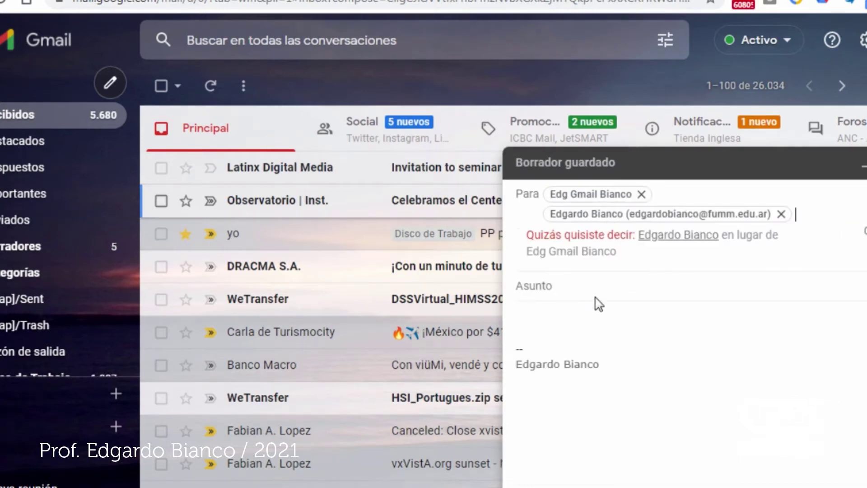
type("b")
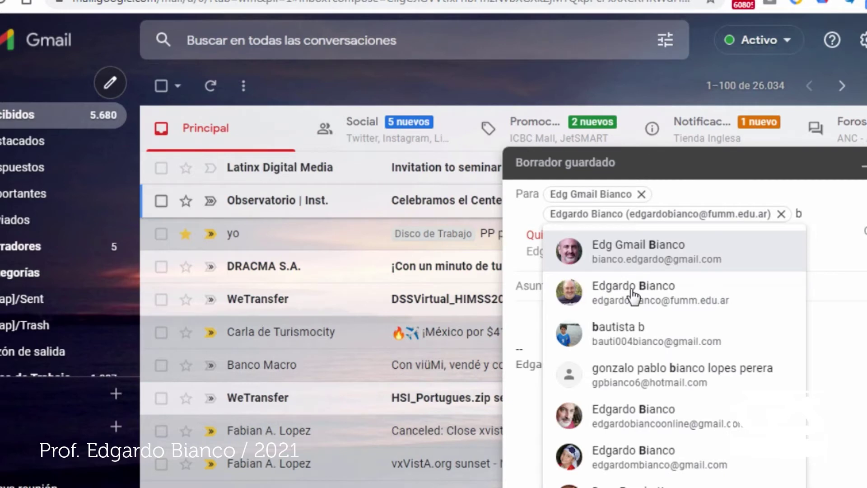
left_click(625, 414)
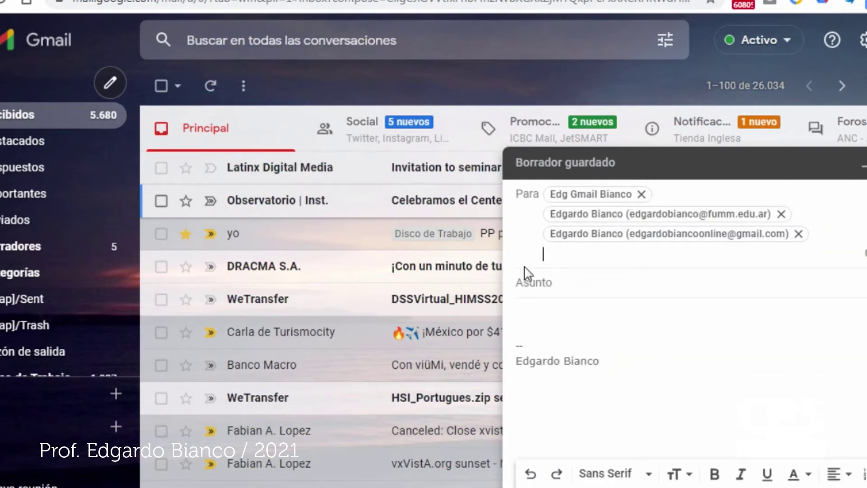
left_click(537, 283)
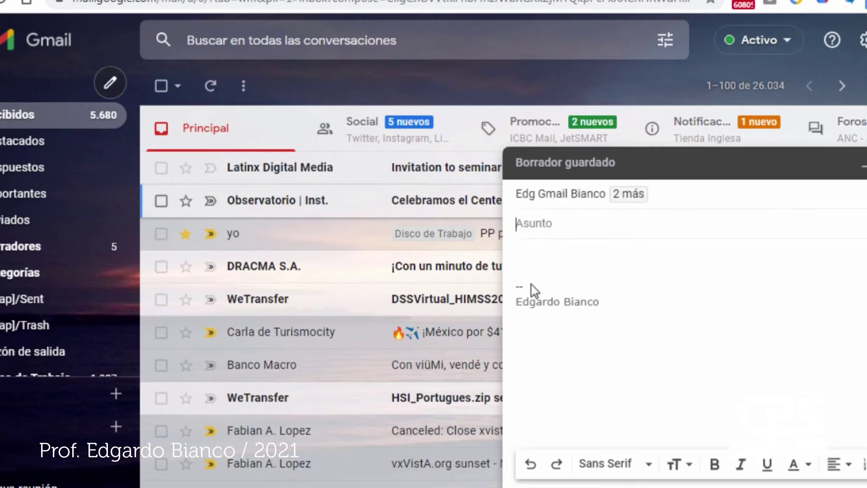
type("Compartir")
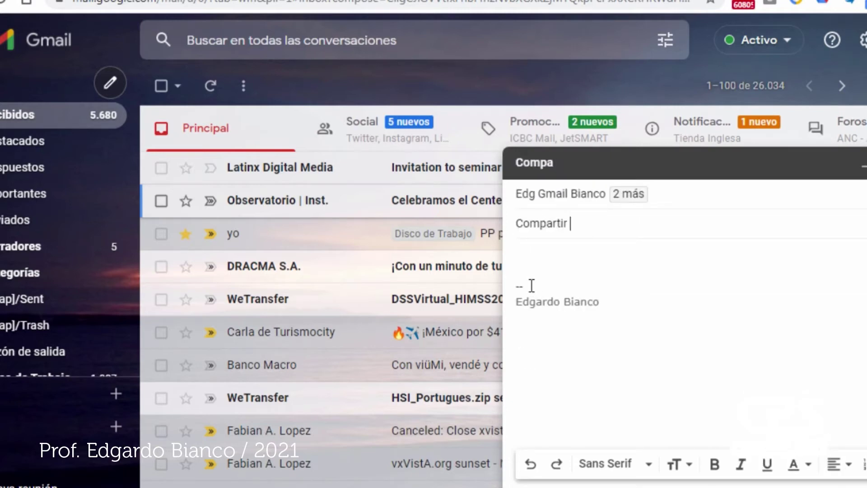
type(" PDF")
- Paste the copied Drive link into the message body and send with Ctrl+Enter
key("Tab")
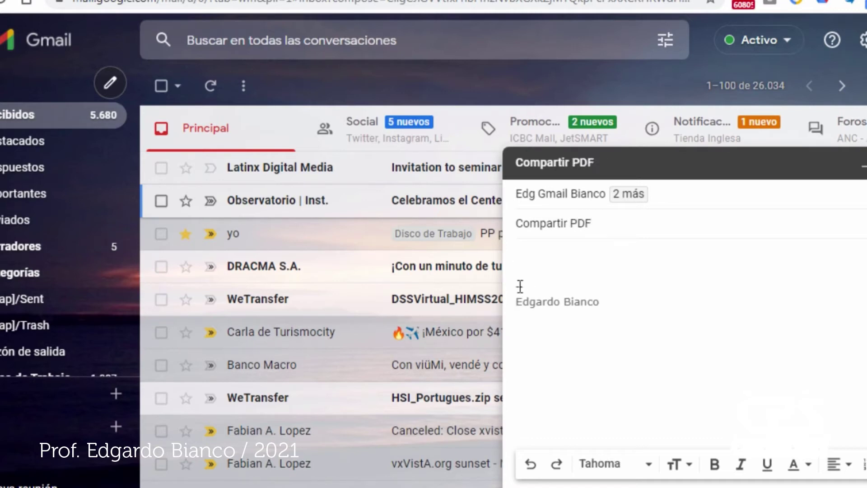
right_click(528, 262)
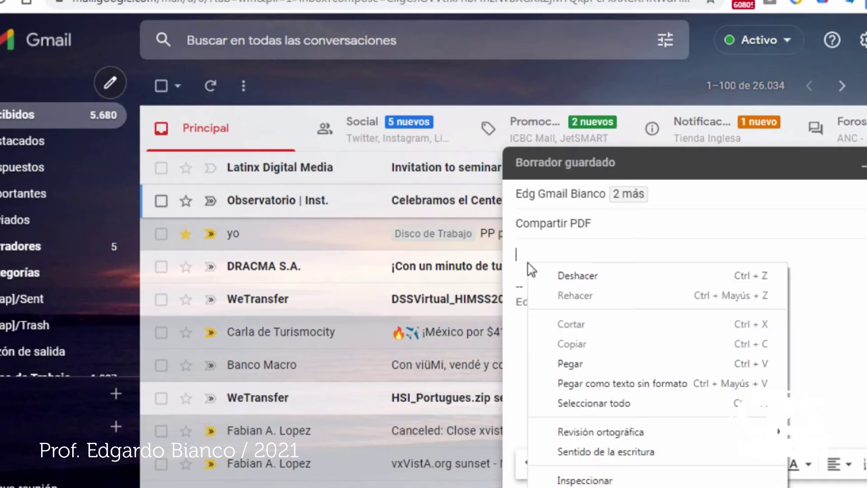
left_click(598, 363)
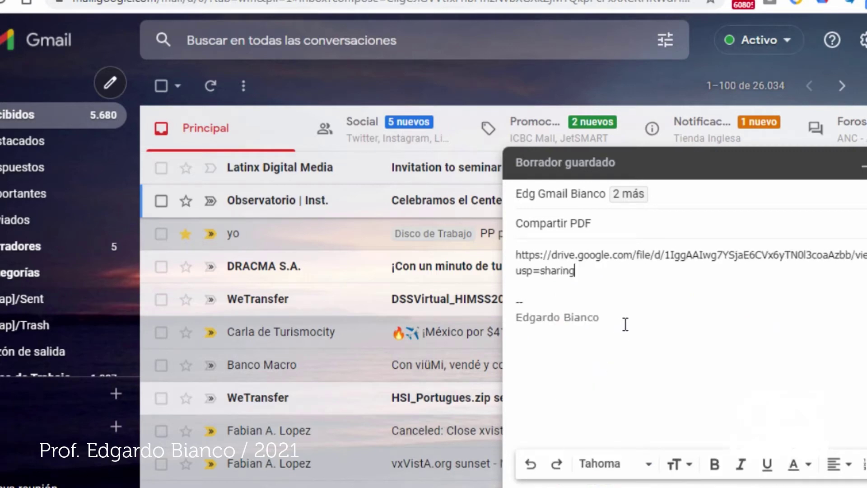
key("Return")
key("Return")
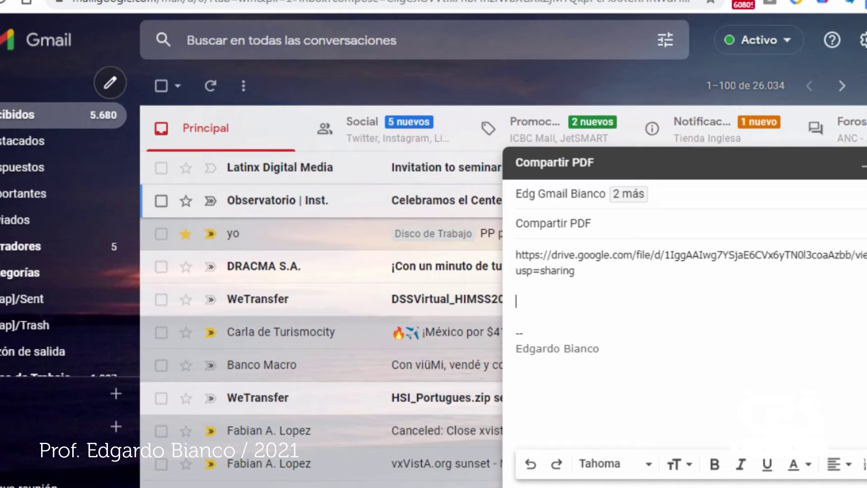
key("ctrl+Return")
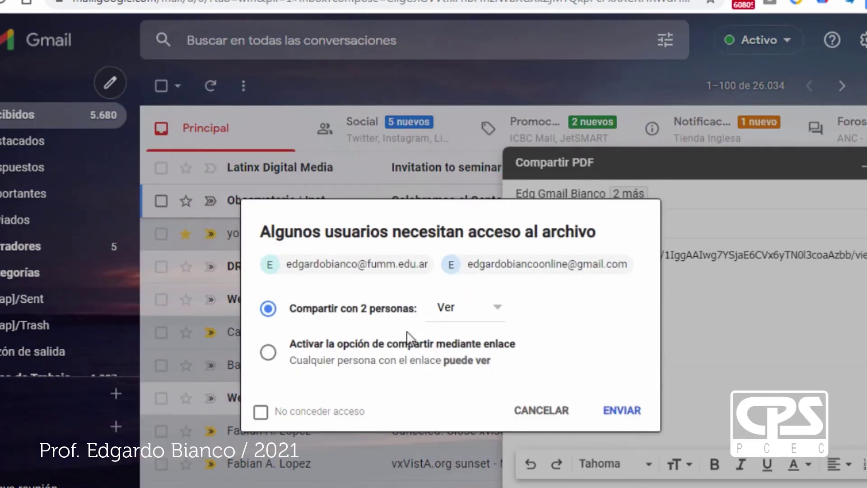
- Choose 'Activar la opción de compartir mediante enlace' and send the email
left_click(268, 360)
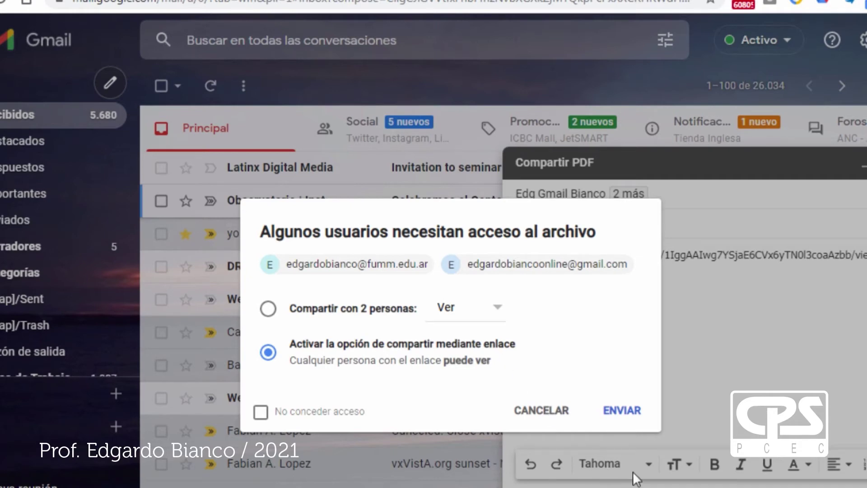
left_click(625, 416)
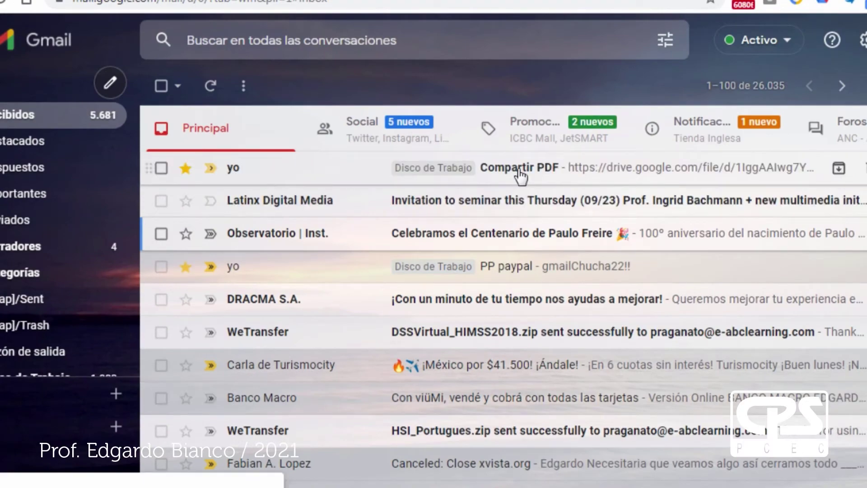
- Open the PDF link in the sent Compartir PDF email, then close it and return to the Drive tab
left_click(519, 174)
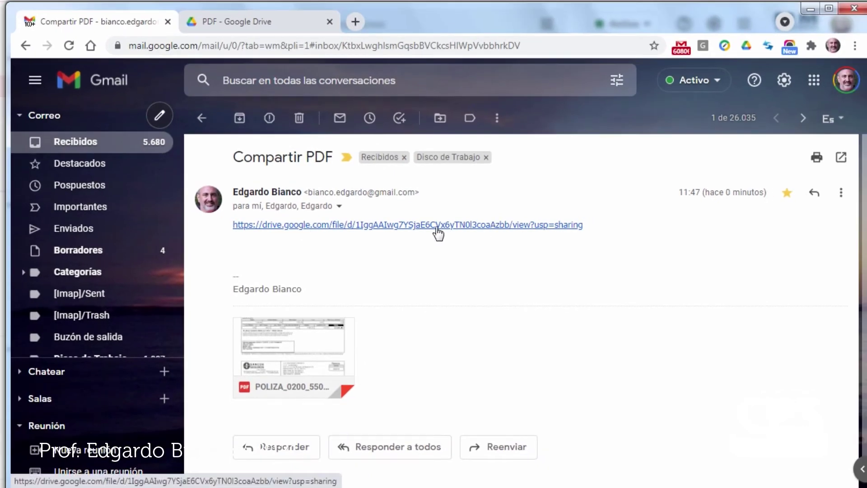
left_click(438, 225)
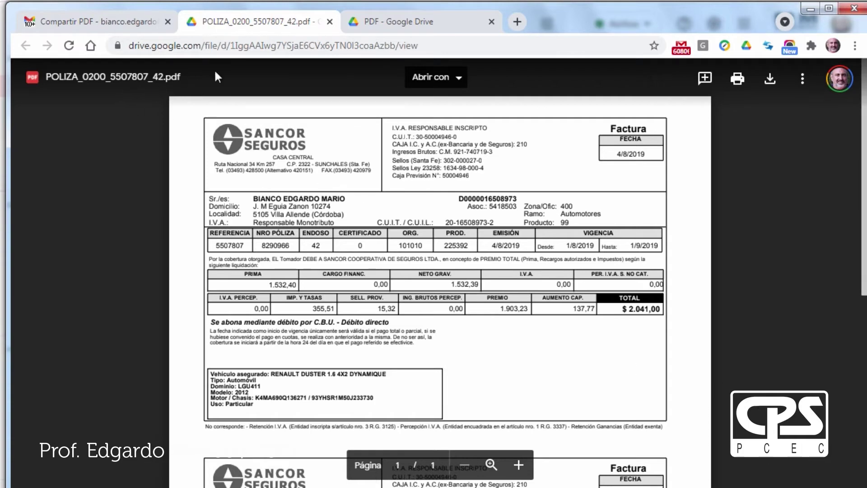
left_click(328, 25)
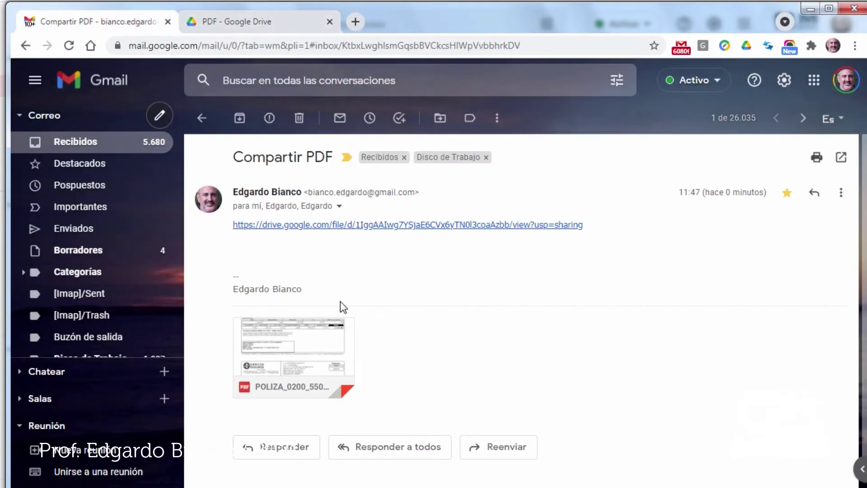
left_click(276, 19)
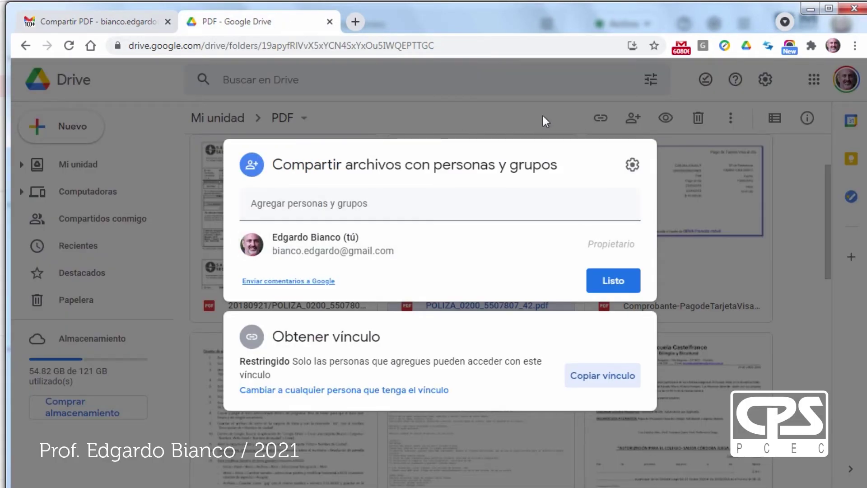
- Open Clase 10's link to anyone with the link, then set its access back to Restringido
left_click(472, 112)
right_click(290, 270)
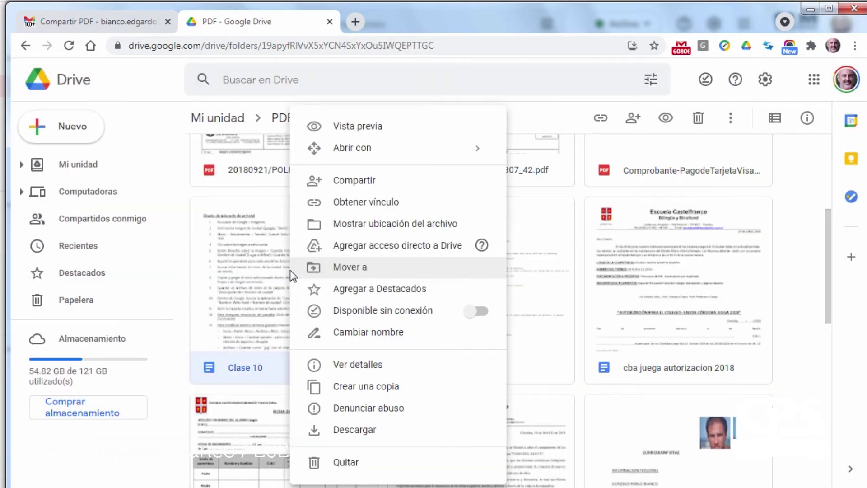
left_click(352, 185)
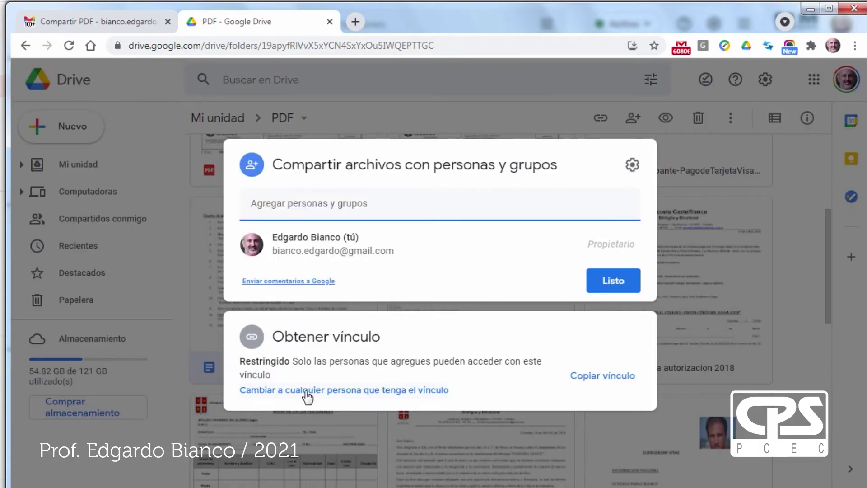
left_click(307, 391)
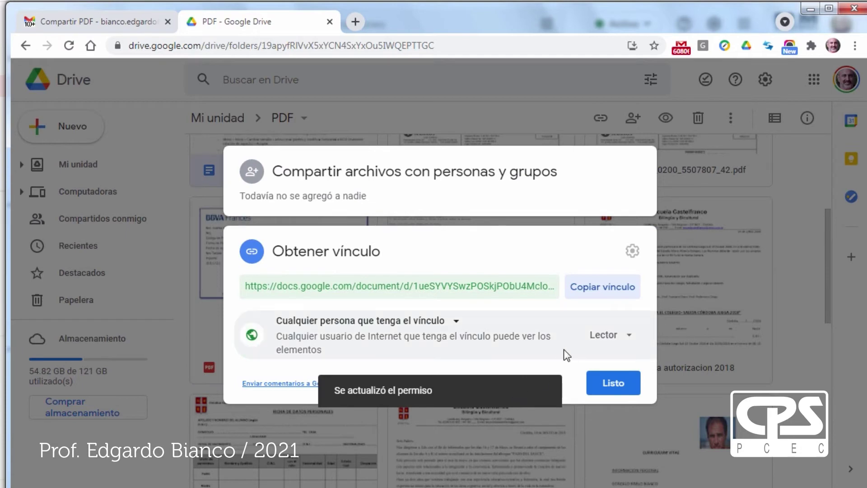
left_click(456, 323)
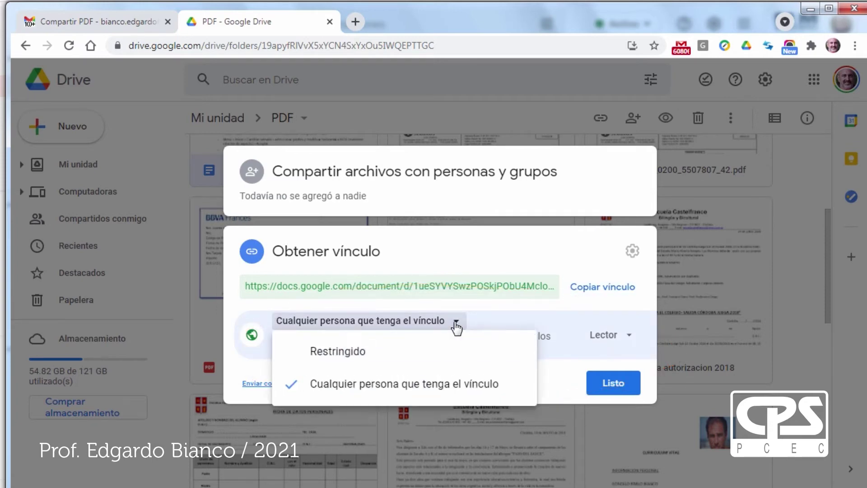
left_click(355, 359)
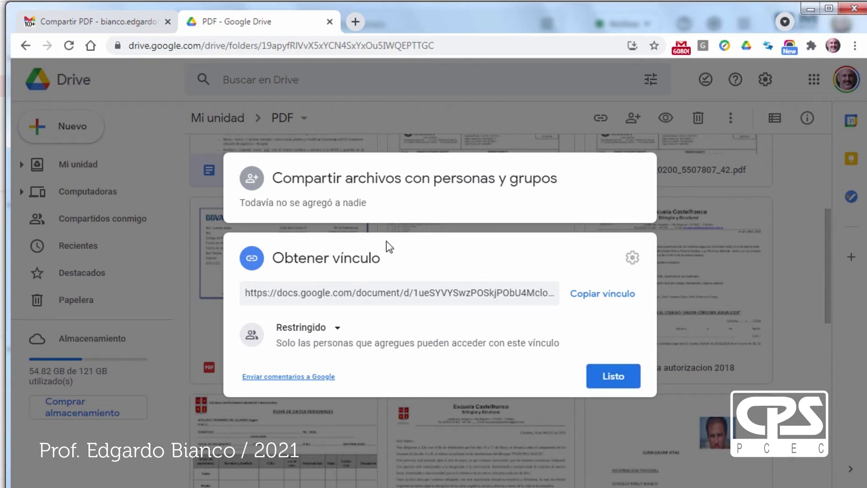
- Add the contact as a recipient of Clase 10 with Editor role and send the invitation
left_click(344, 207)
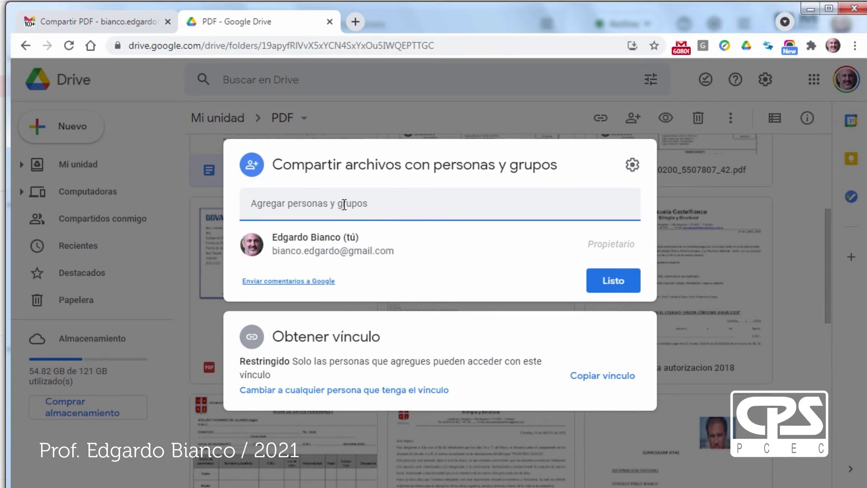
left_click(336, 283)
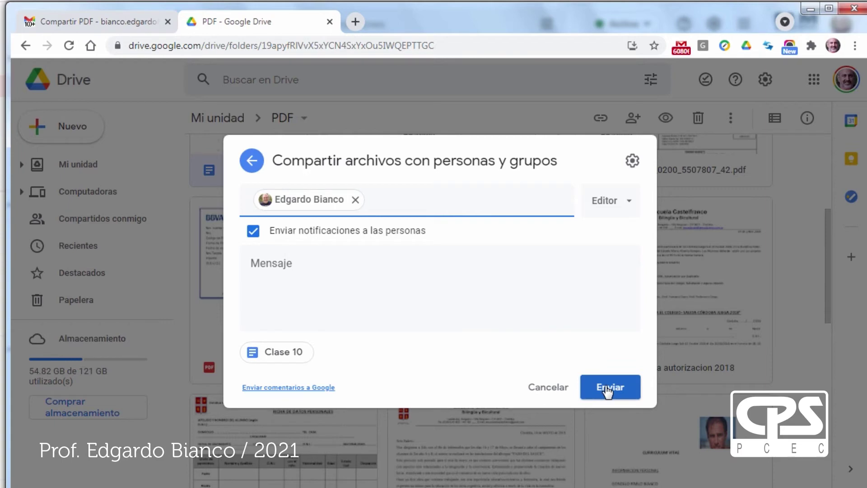
left_click(630, 206)
left_click(641, 251)
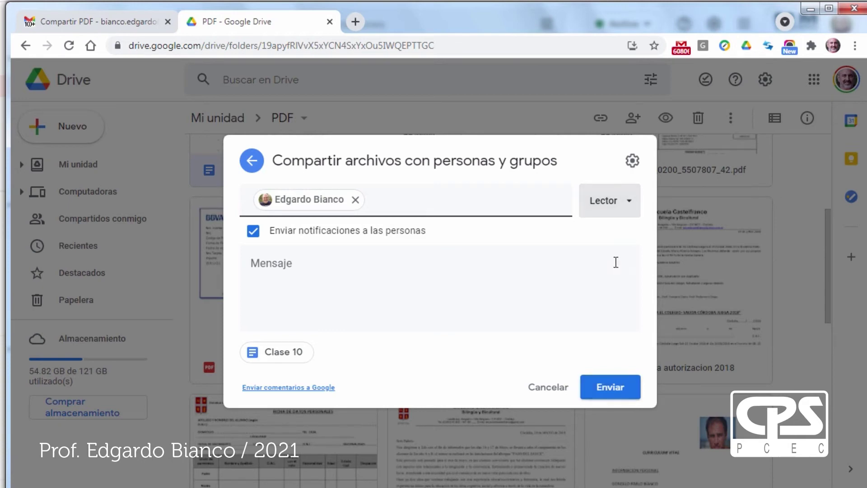
left_click(627, 213)
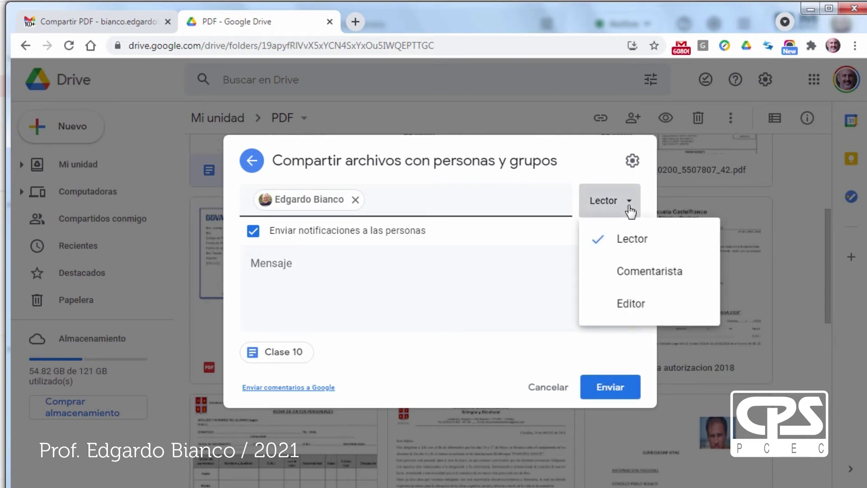
left_click(632, 303)
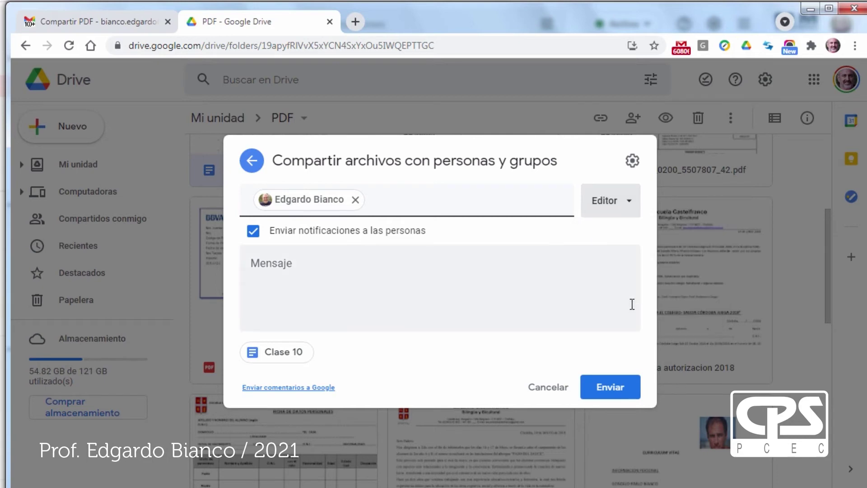
left_click(605, 389)
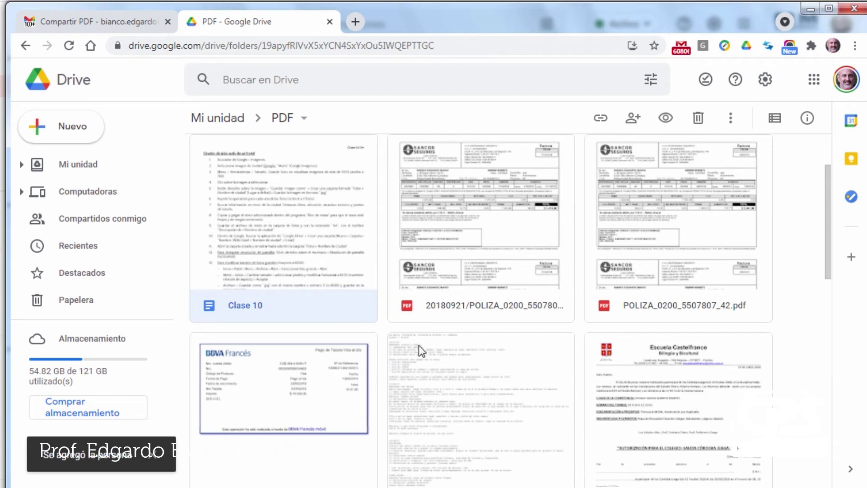
- Show the folder containing FichaMedicaB, Seguro sancor
scroll(428, 357, "down", 5)
right_click(488, 225)
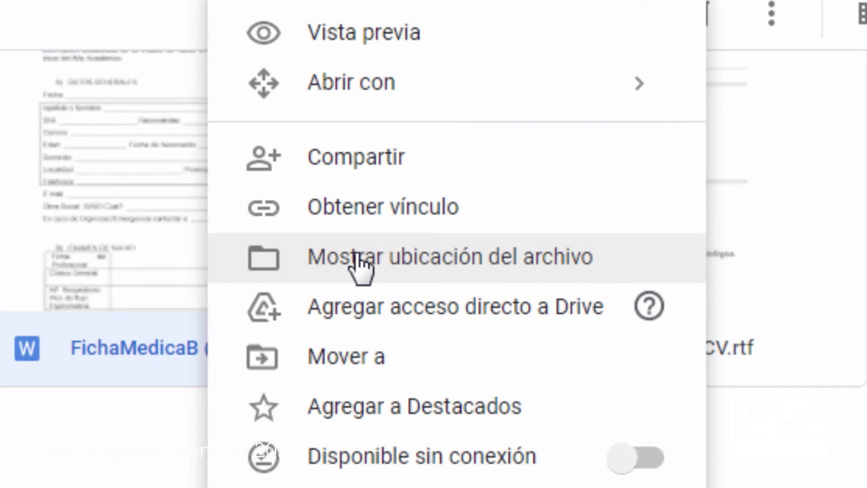
left_click(359, 266)
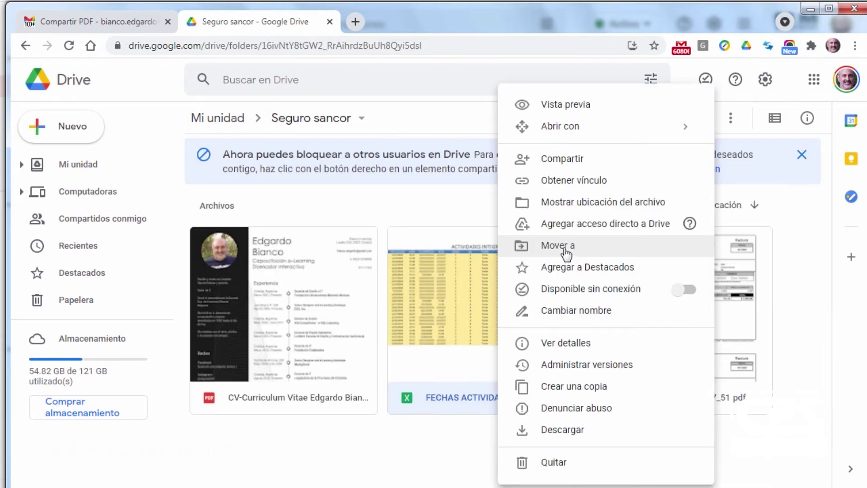
- Move the FECHAS ACTIVIDADES spreadsheet from Seguro sancor into the _Docencia folder under Mi unidad
left_click(566, 247)
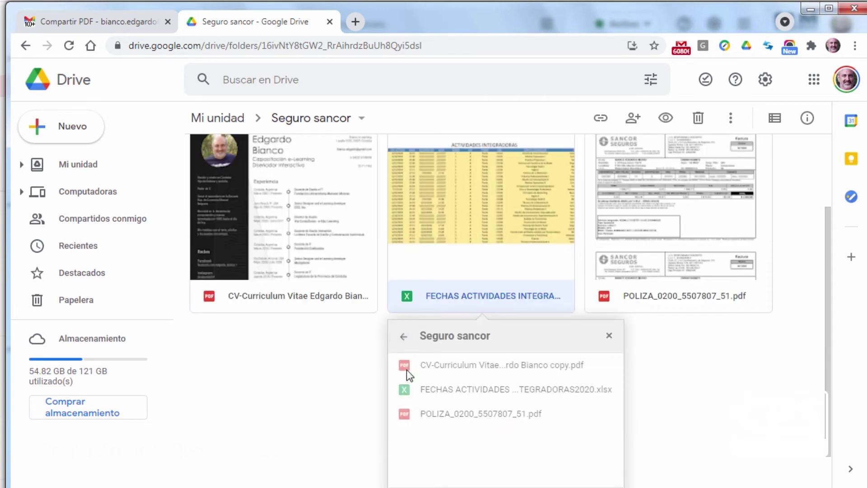
left_click(403, 339)
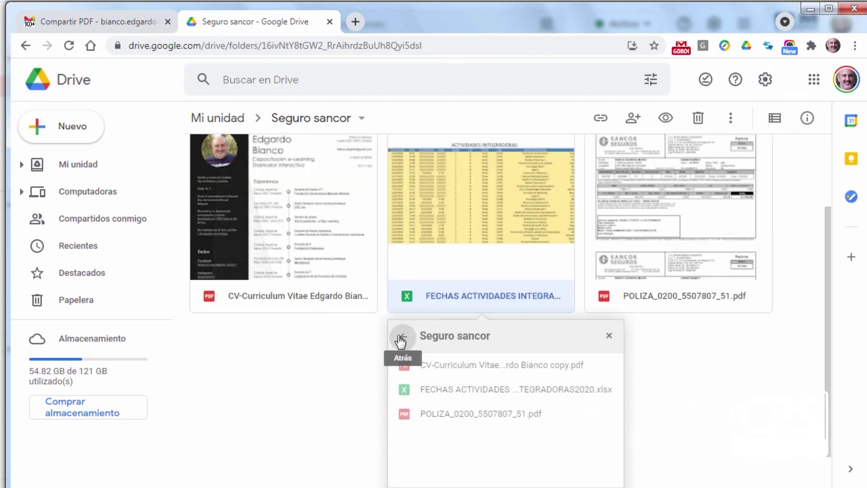
left_click(403, 338)
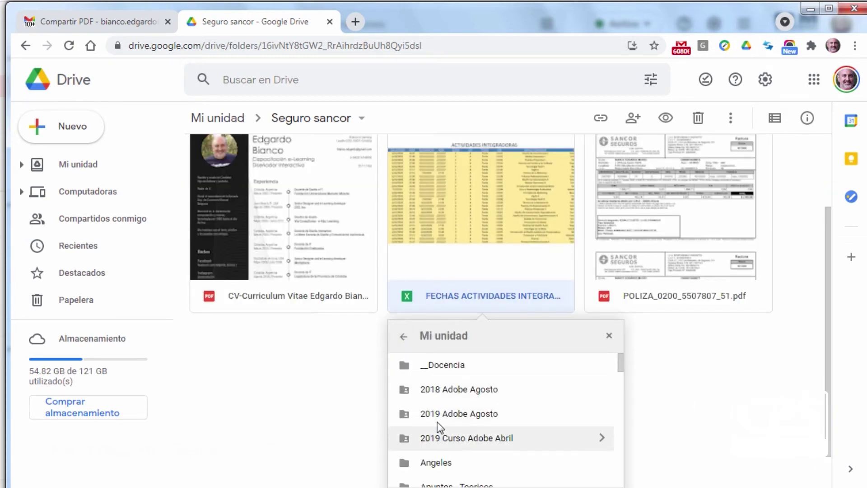
left_click(447, 364)
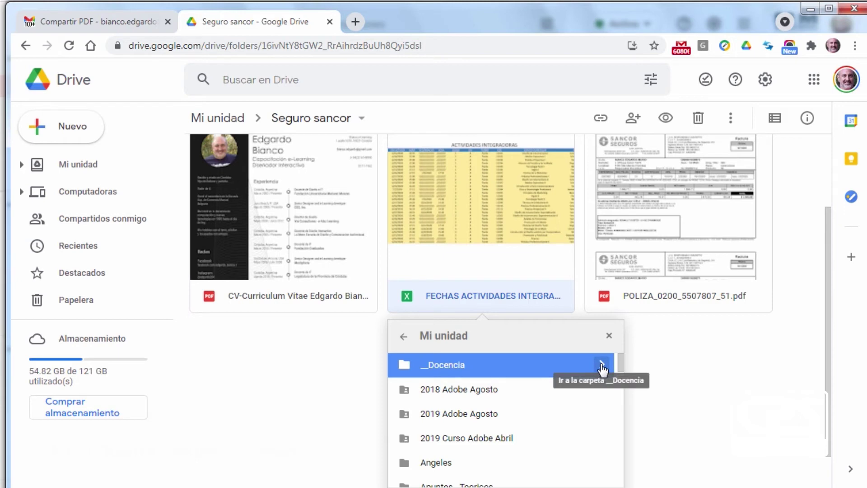
scroll(535, 470, "down", 1)
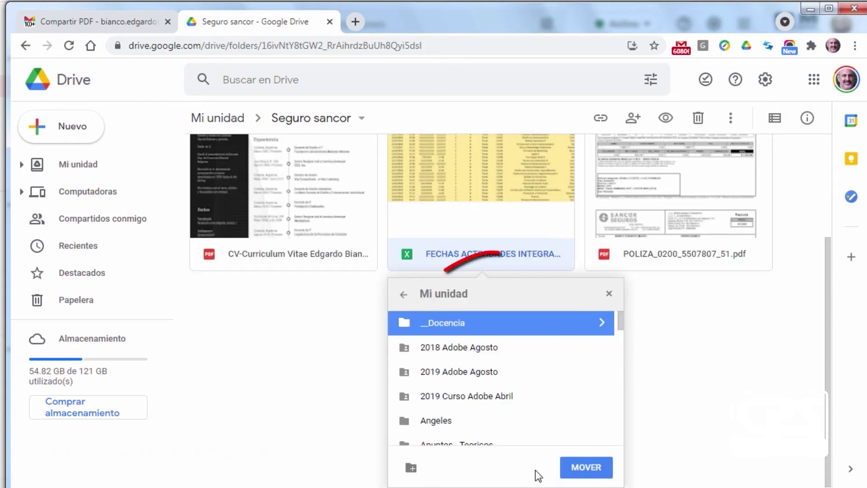
left_click(586, 468)
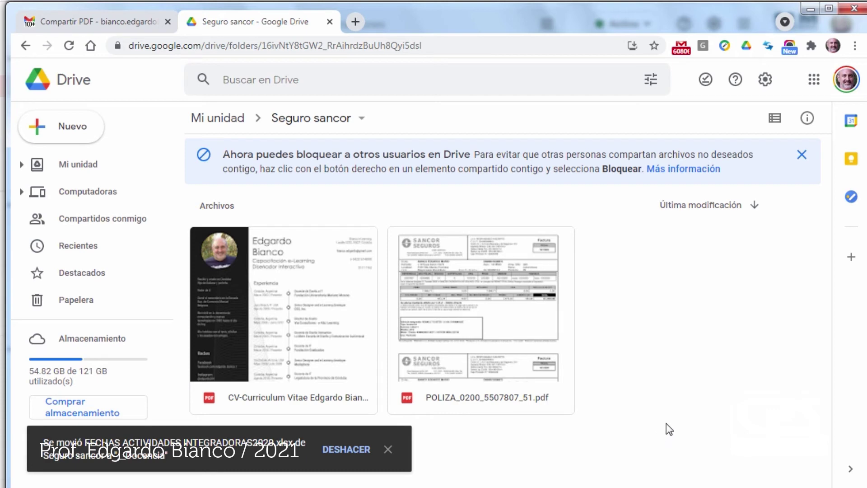
right_click(326, 316)
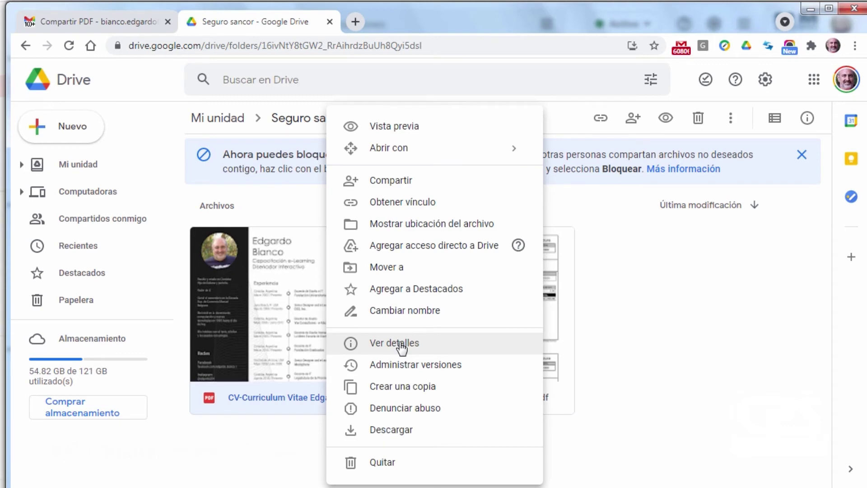
left_click(400, 344)
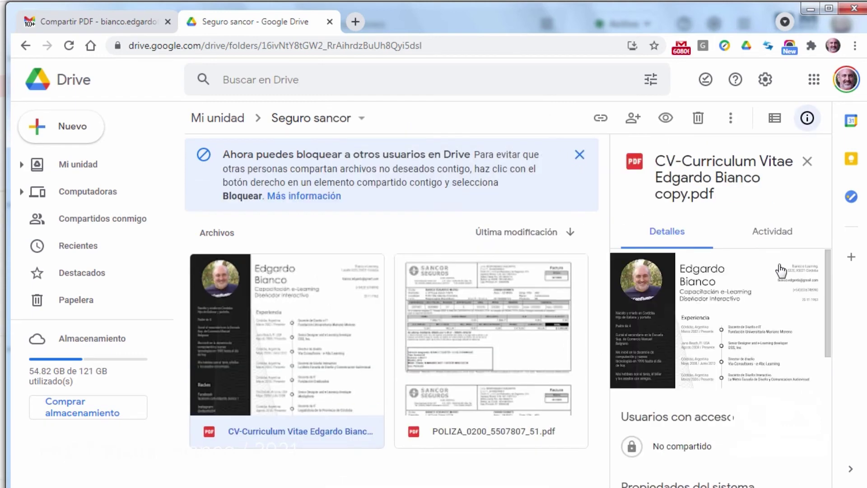
mouse_move(828, 262)
left_mouse_down()
mouse_move(830, 405)
mouse_move(826, 248)
left_mouse_up()
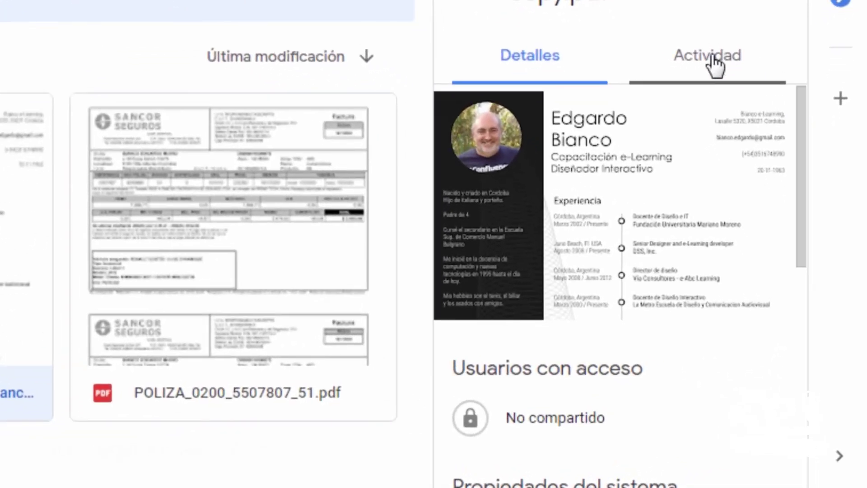
left_click(715, 66)
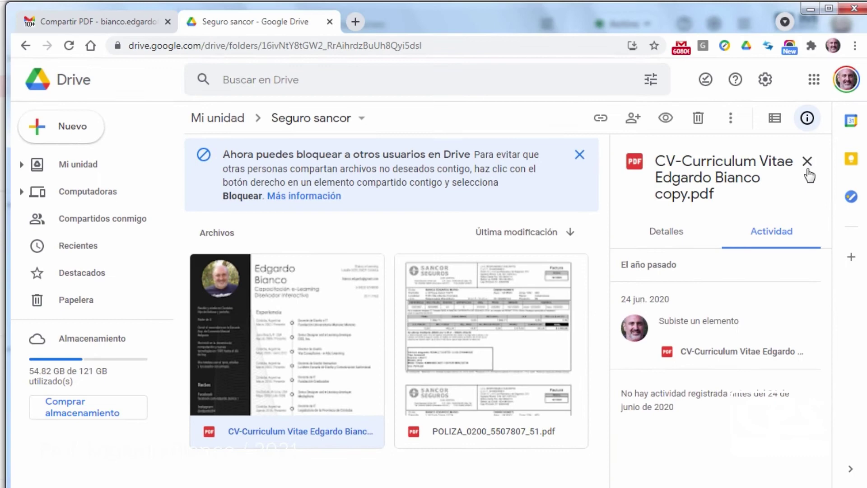
left_click(806, 162)
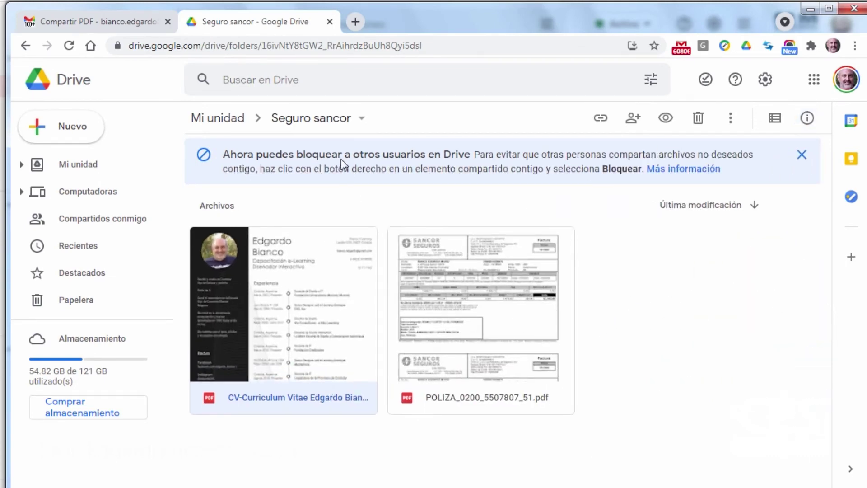
- Go from Mi unidad into the Salud folder and back up to Mi unidad
left_click(236, 120)
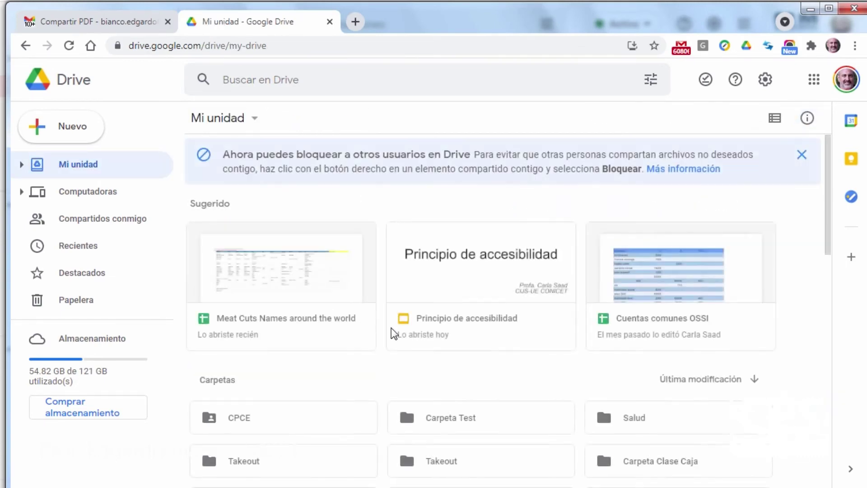
scroll(342, 294, "down", 3)
scroll(344, 300, "down", 2)
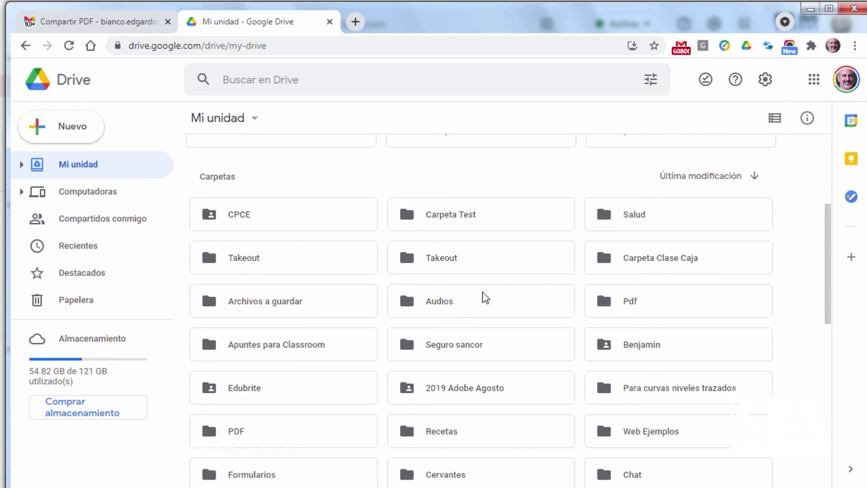
double_click(640, 220)
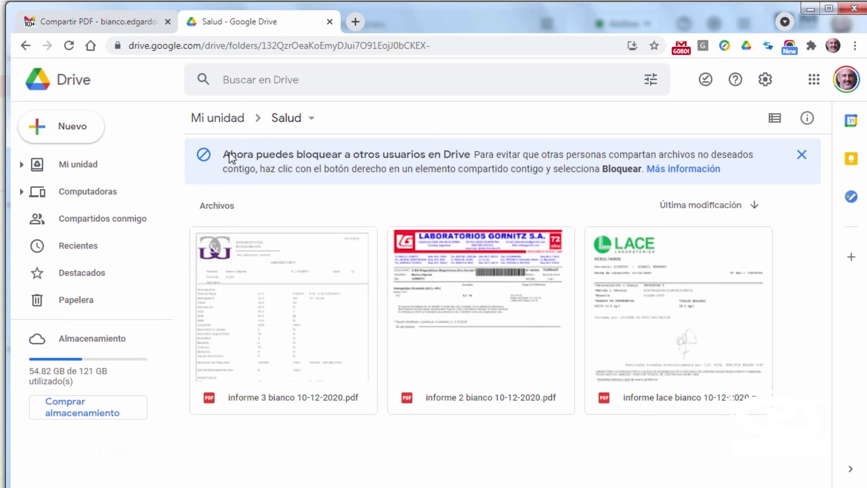
left_click(227, 119)
scroll(453, 380, "down", 5)
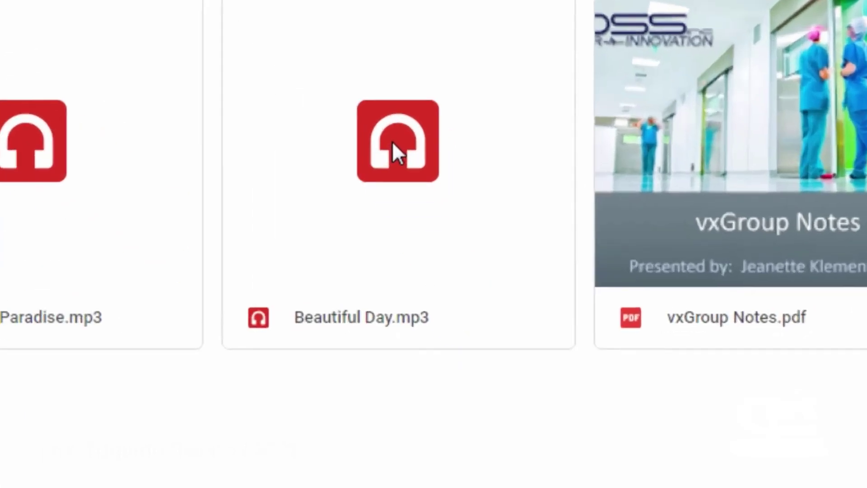
- Move Beautiful Day.mp3 from Archivos Sueltos to the trash with Quitar
right_click(478, 305)
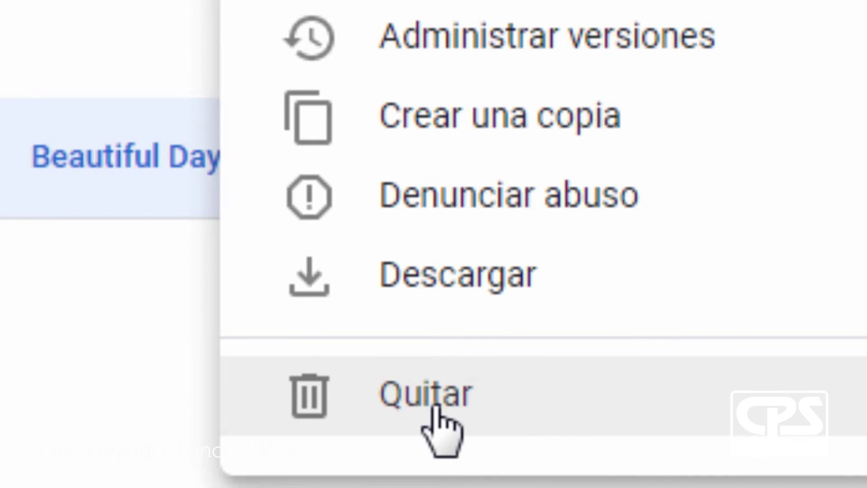
left_click(435, 407)
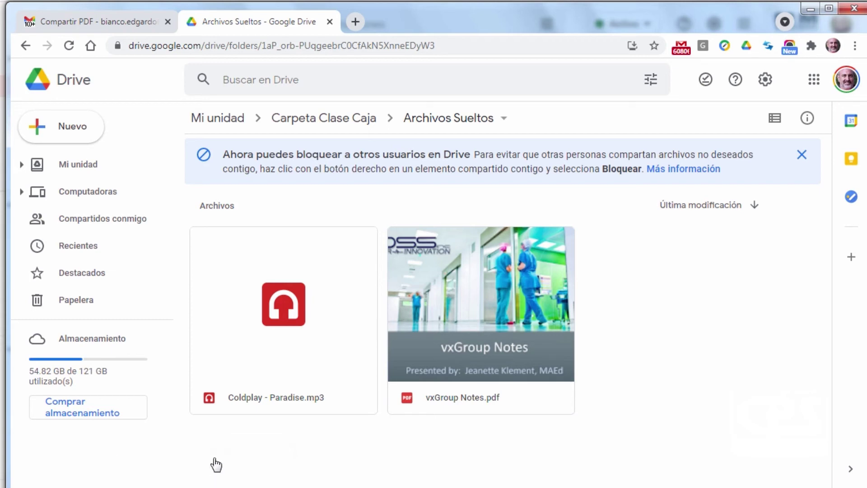
- Restore Beautiful Day.mp3 from the Papelera using Restablecer
left_click(70, 306)
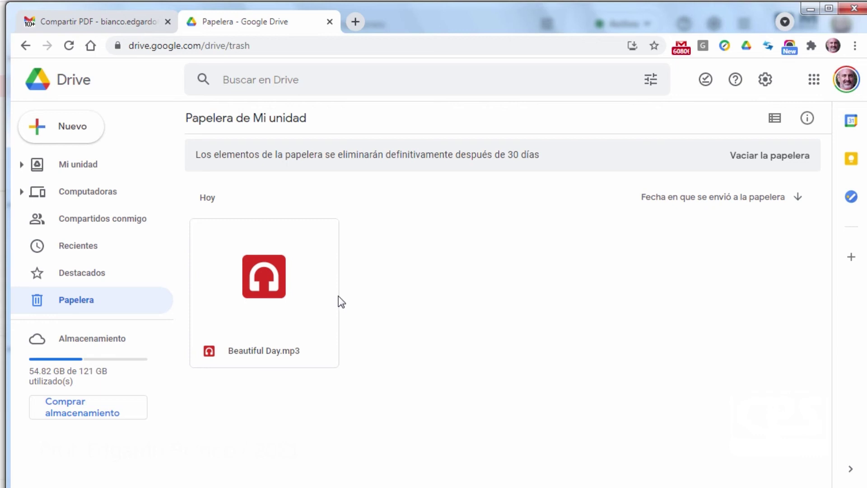
right_click(265, 273)
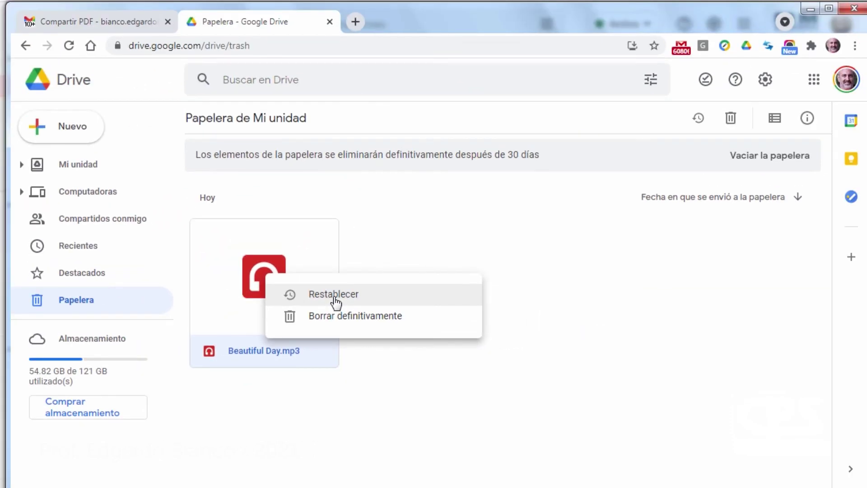
left_click(336, 302)
right_click(650, 299)
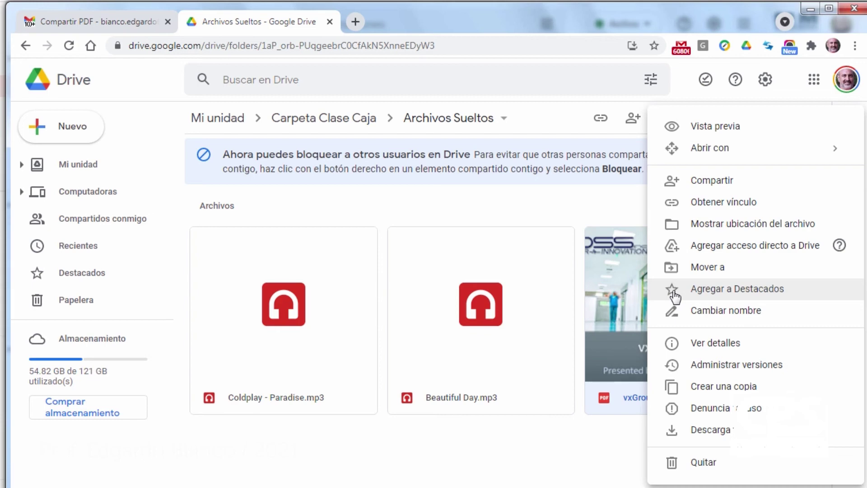
- Add vxGroup Notes.pdf to Destacados and rename it to vxGroup Notes2.pdf
left_click(675, 294)
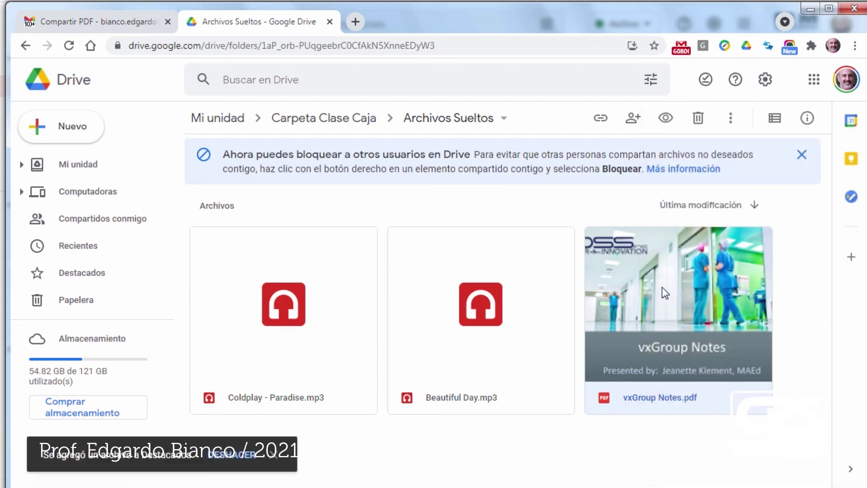
right_click(670, 294)
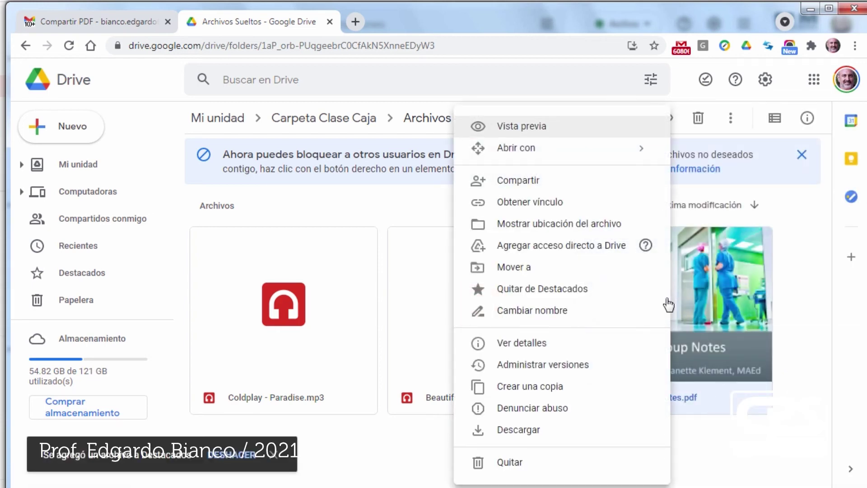
left_click(523, 311)
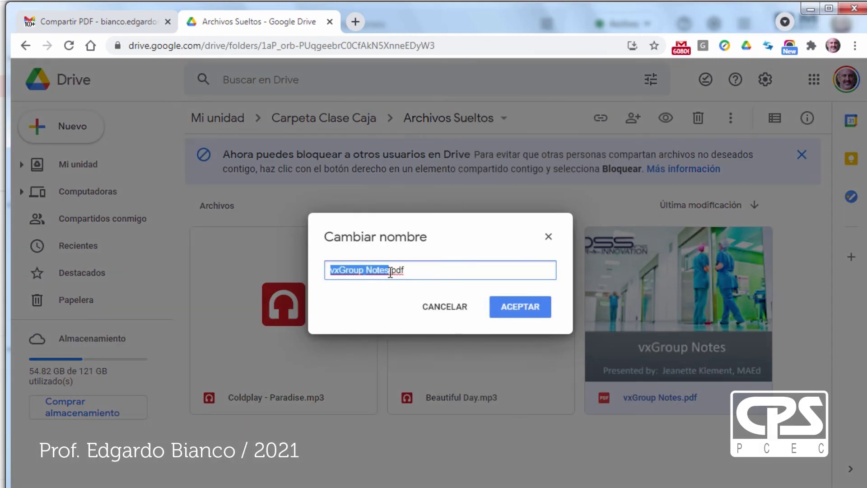
key("Right")
type("2")
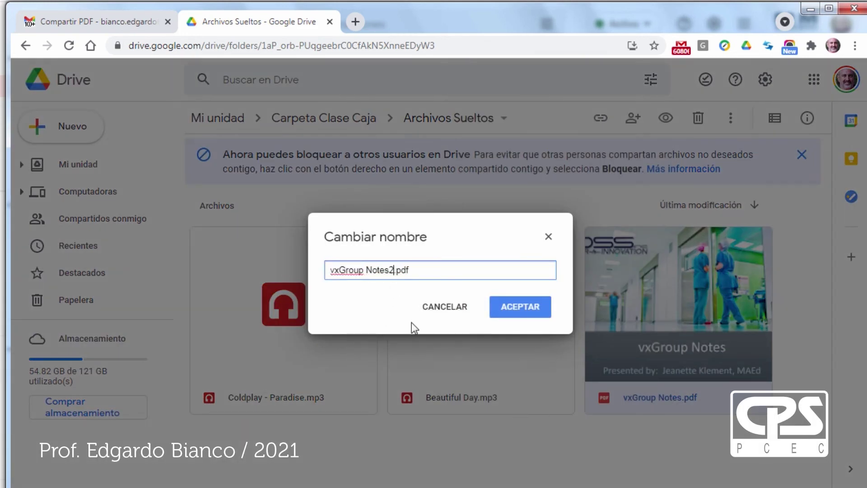
left_click(502, 311)
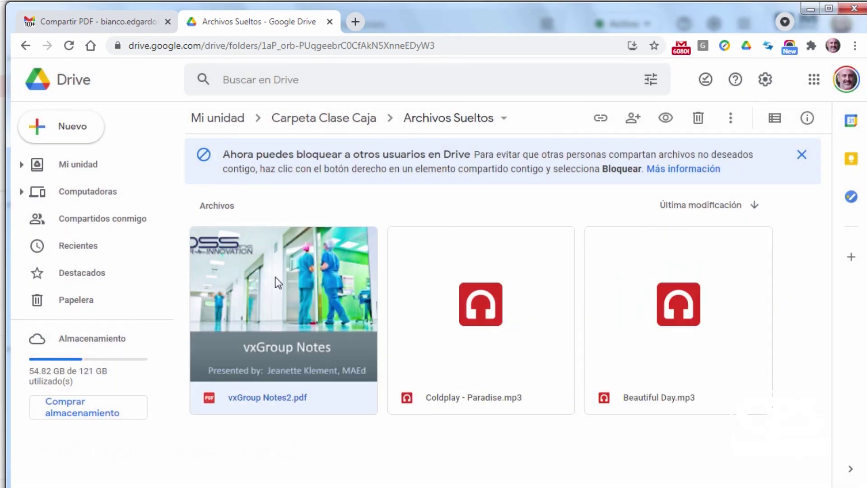
right_click(315, 284)
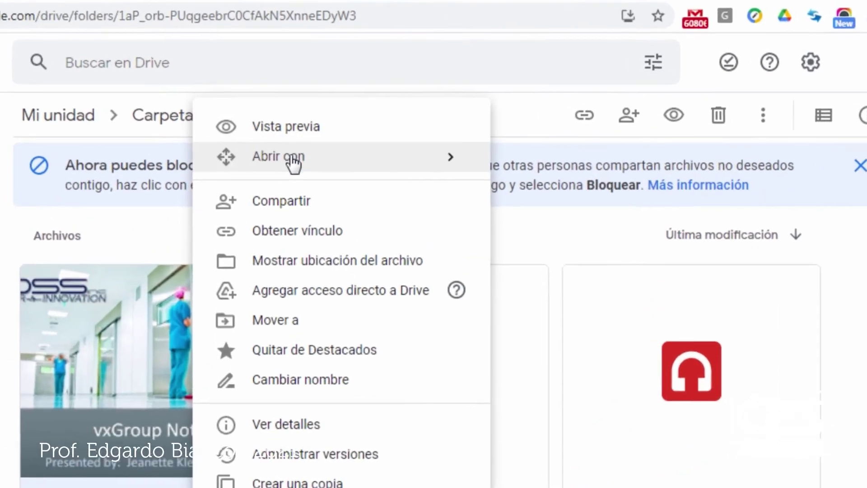
mouse_move(388, 149)
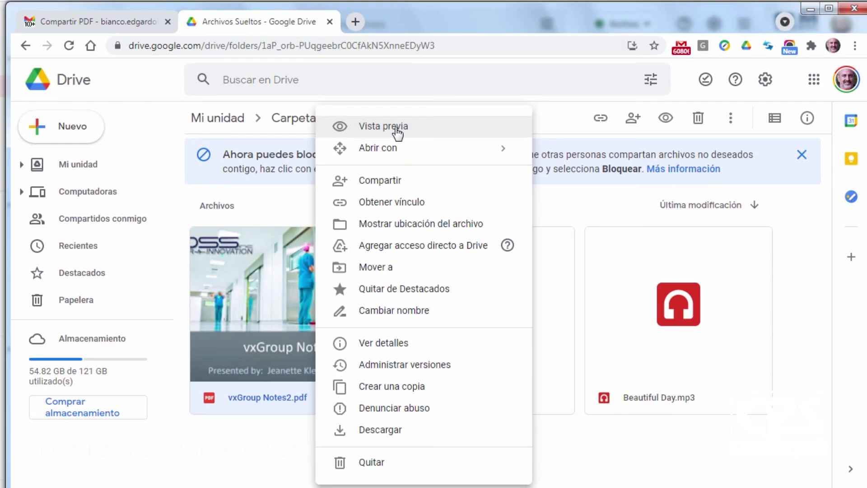
left_click(274, 131)
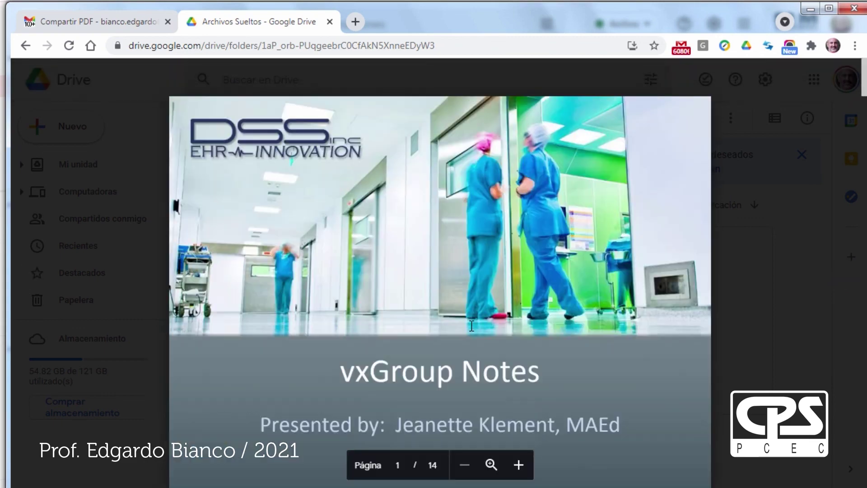
scroll(471, 325, "down", 5)
scroll(471, 326, "down", 7)
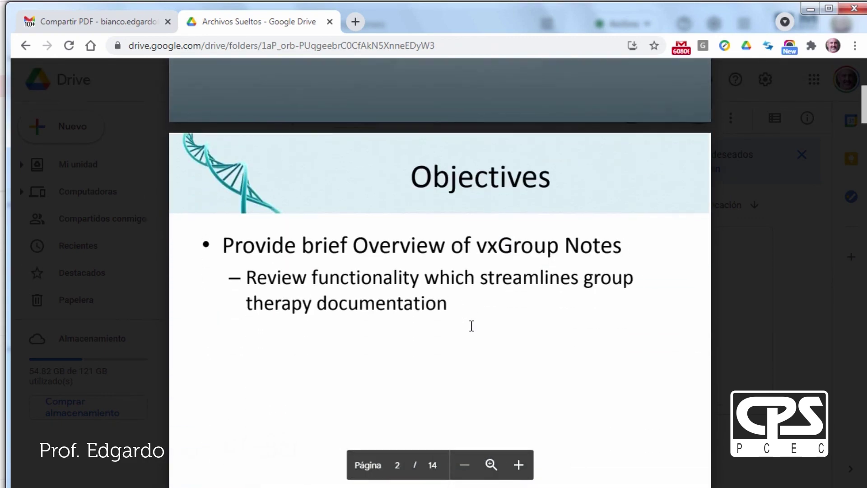
scroll(472, 326, "down", 15)
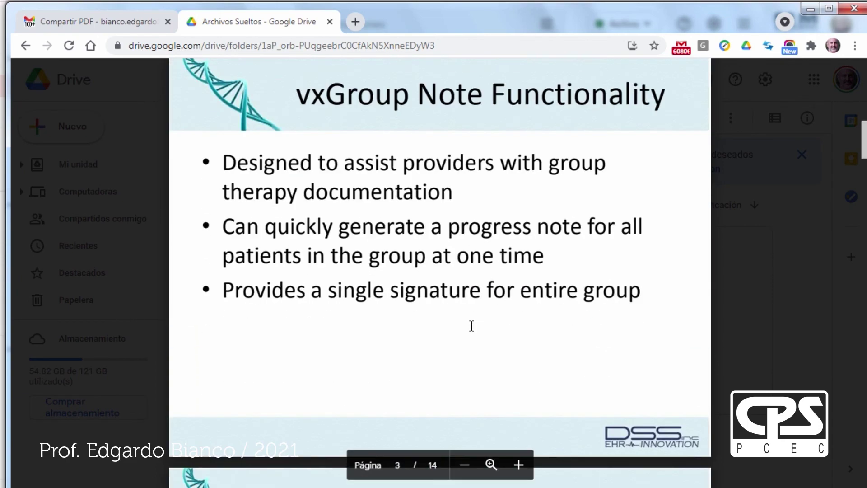
scroll(472, 326, "down", 15)
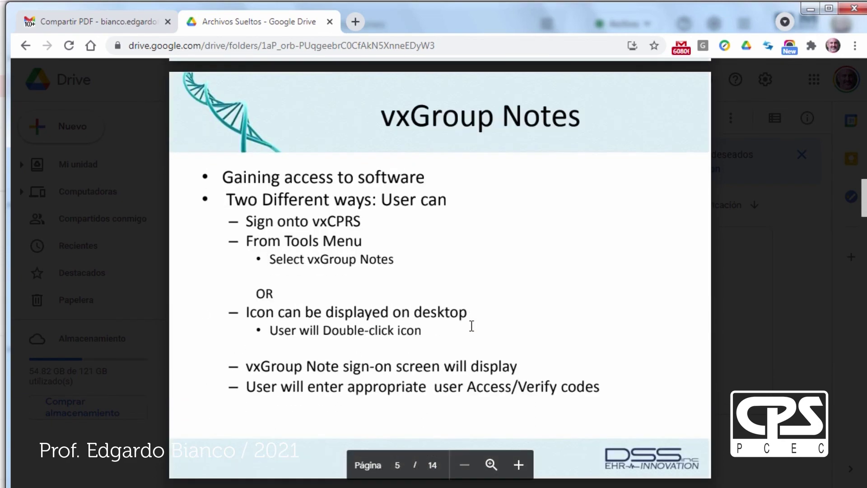
scroll(471, 326, "up", 19)
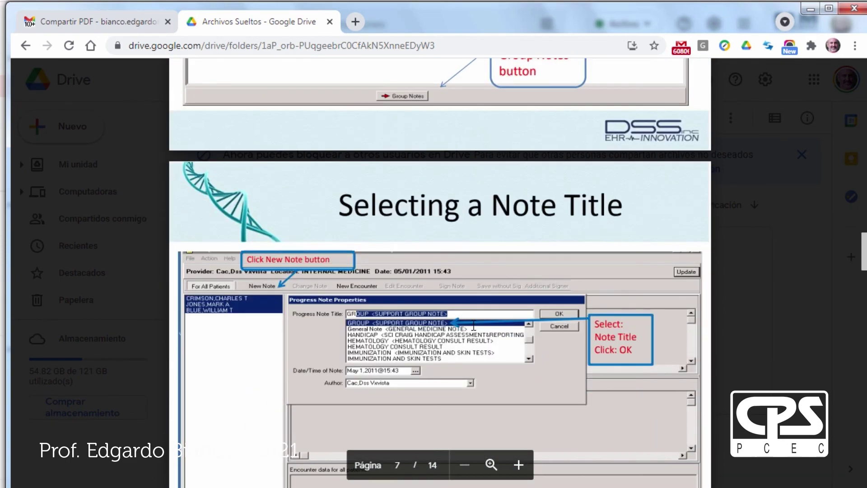
scroll(473, 325, "up", 3)
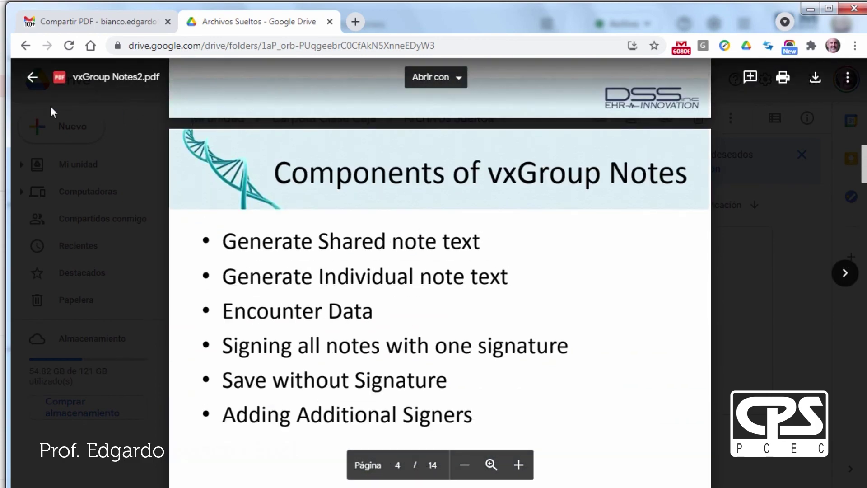
left_click(33, 78)
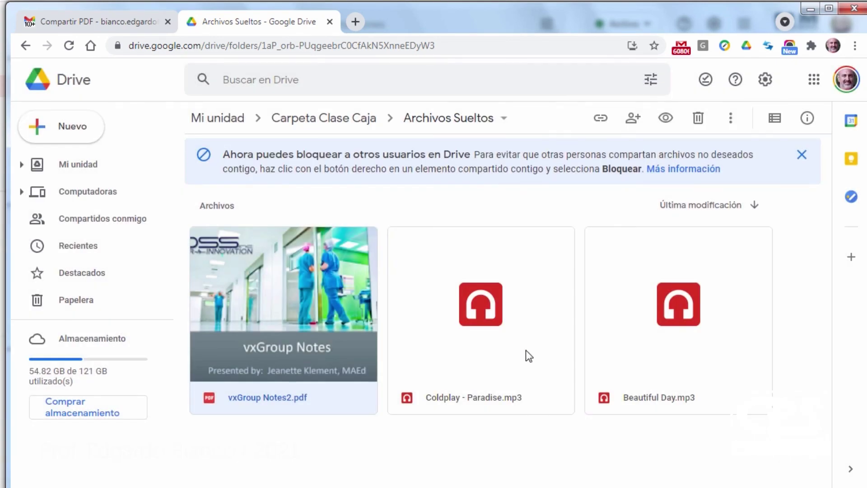
- Return to Mi unidad and scroll through its suggested files and folder list
left_click(78, 165)
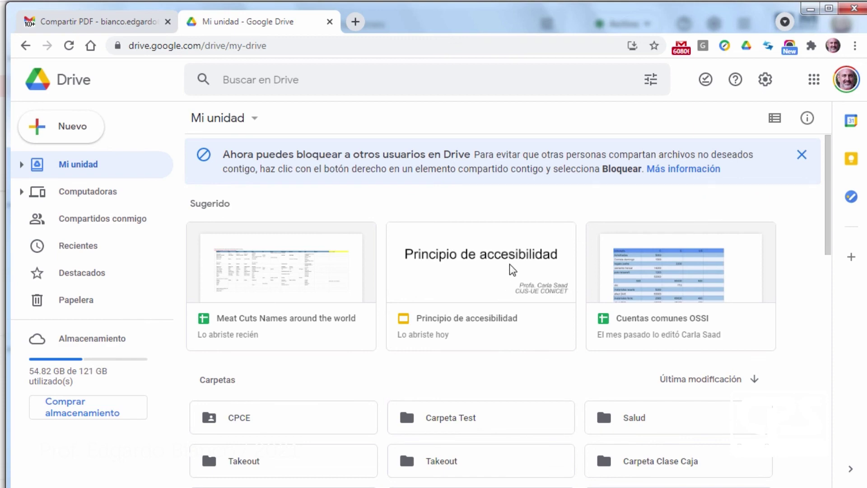
scroll(526, 320, "down", 3)
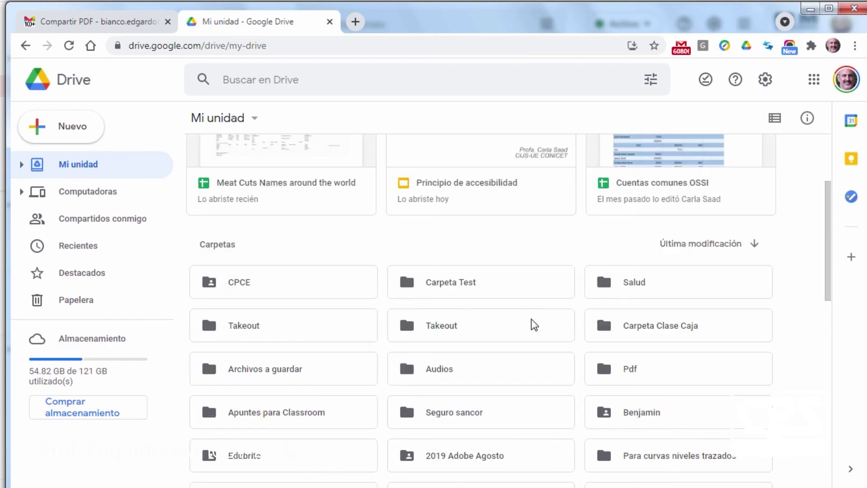
scroll(532, 323, "up", 1)
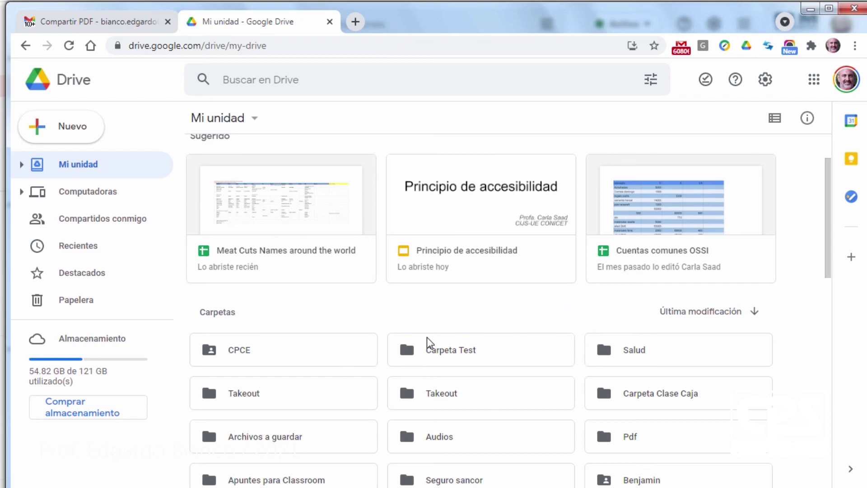
scroll(431, 345, "down", 4)
scroll(433, 344, "down", 3)
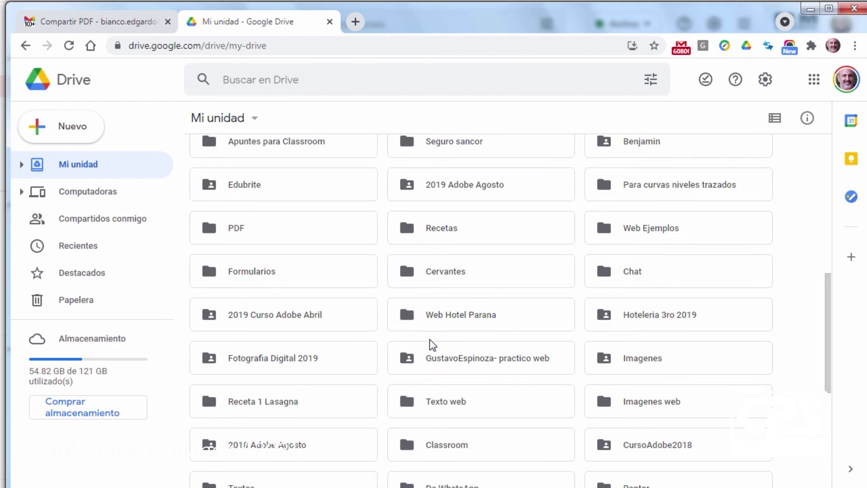